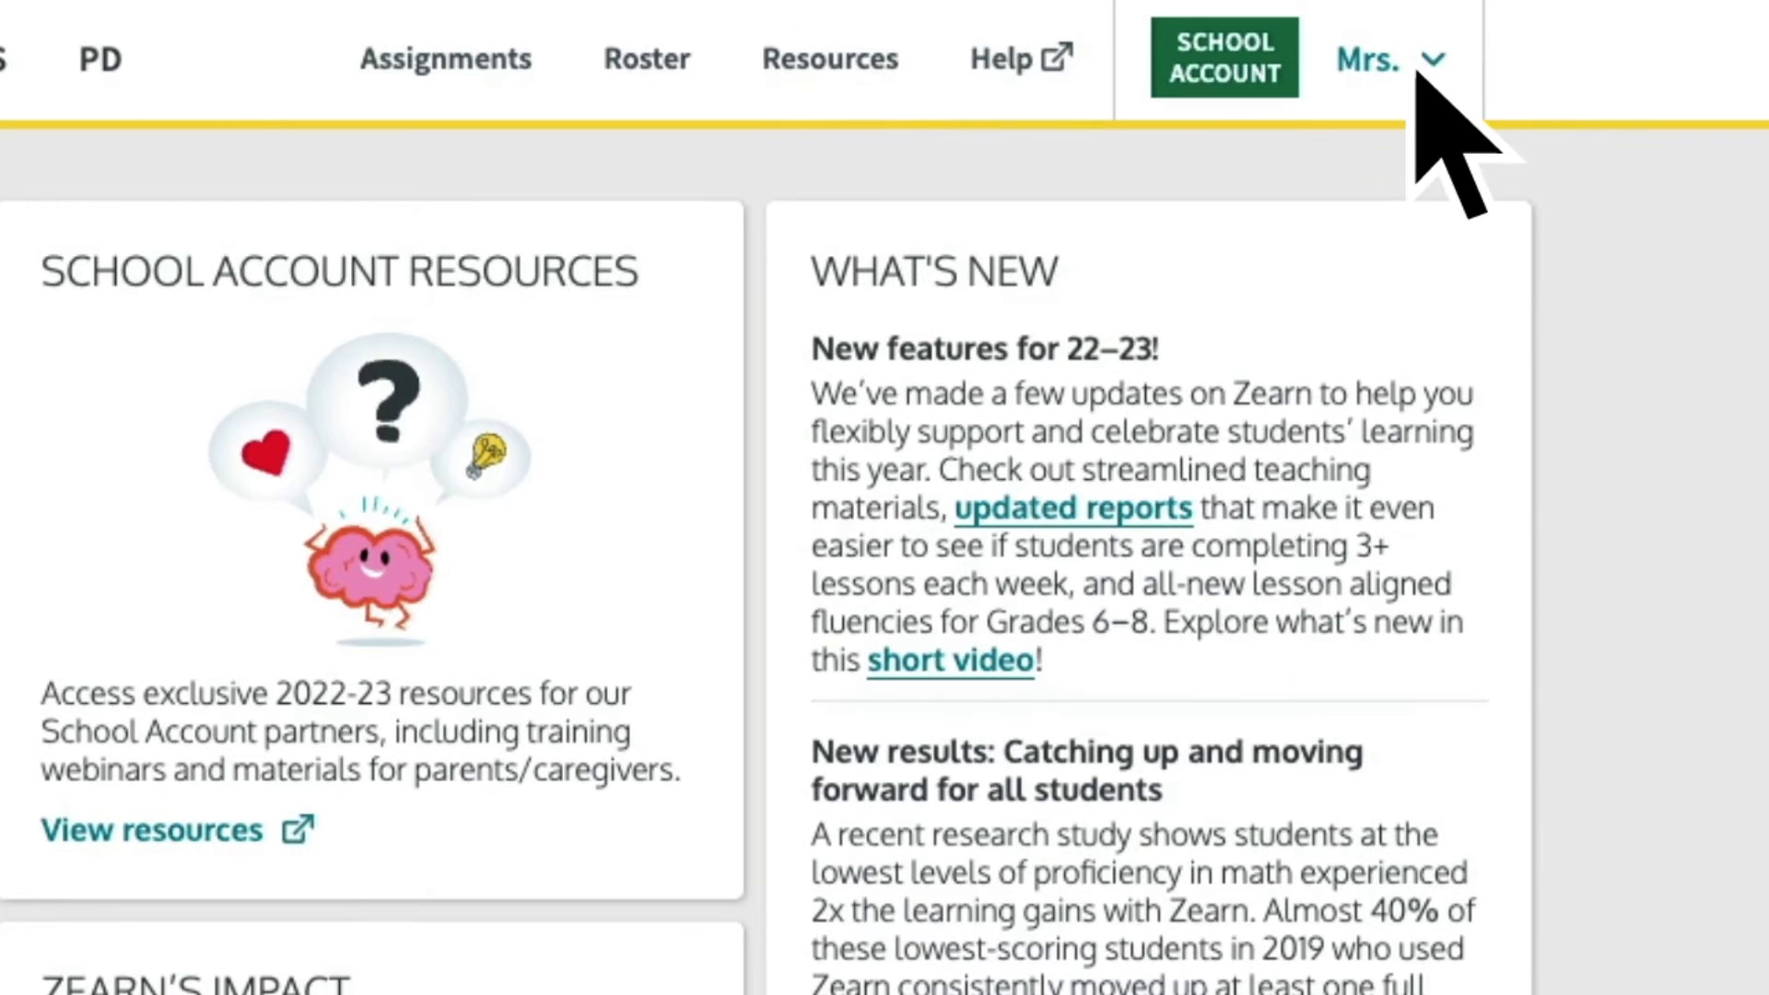
Show the Grade 3 class roster of six students and print their login cards.
click(1412, 78)
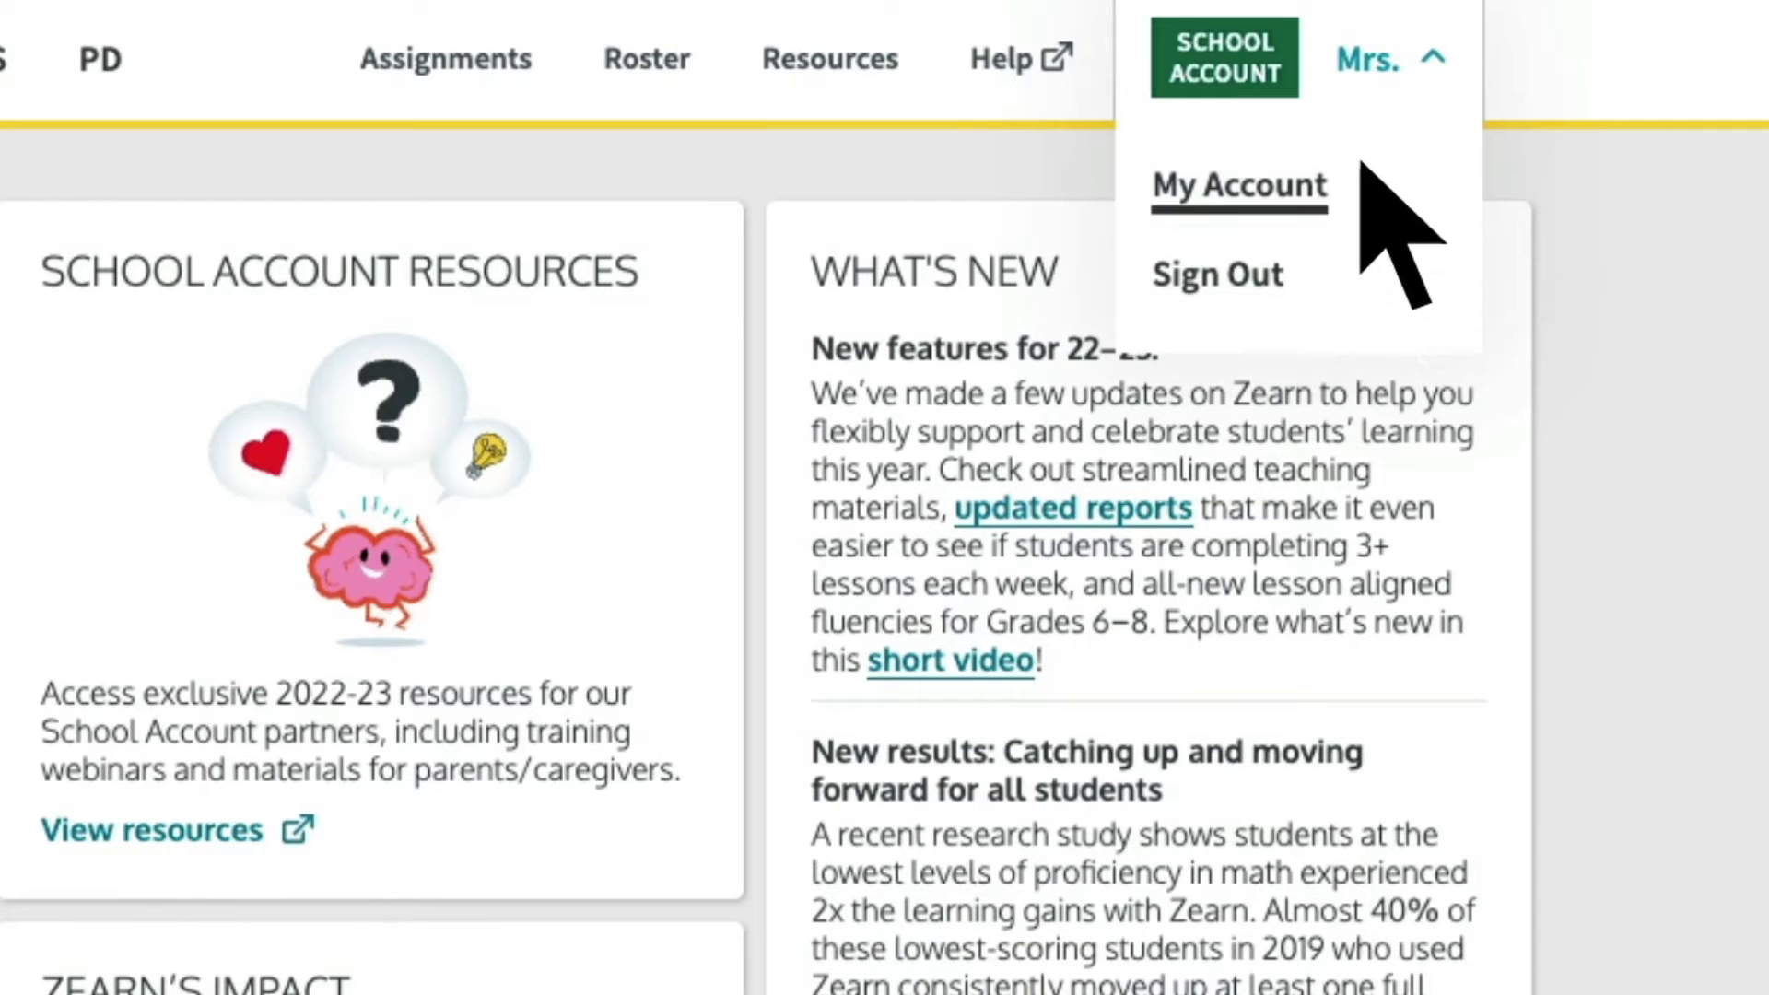
click(1370, 129)
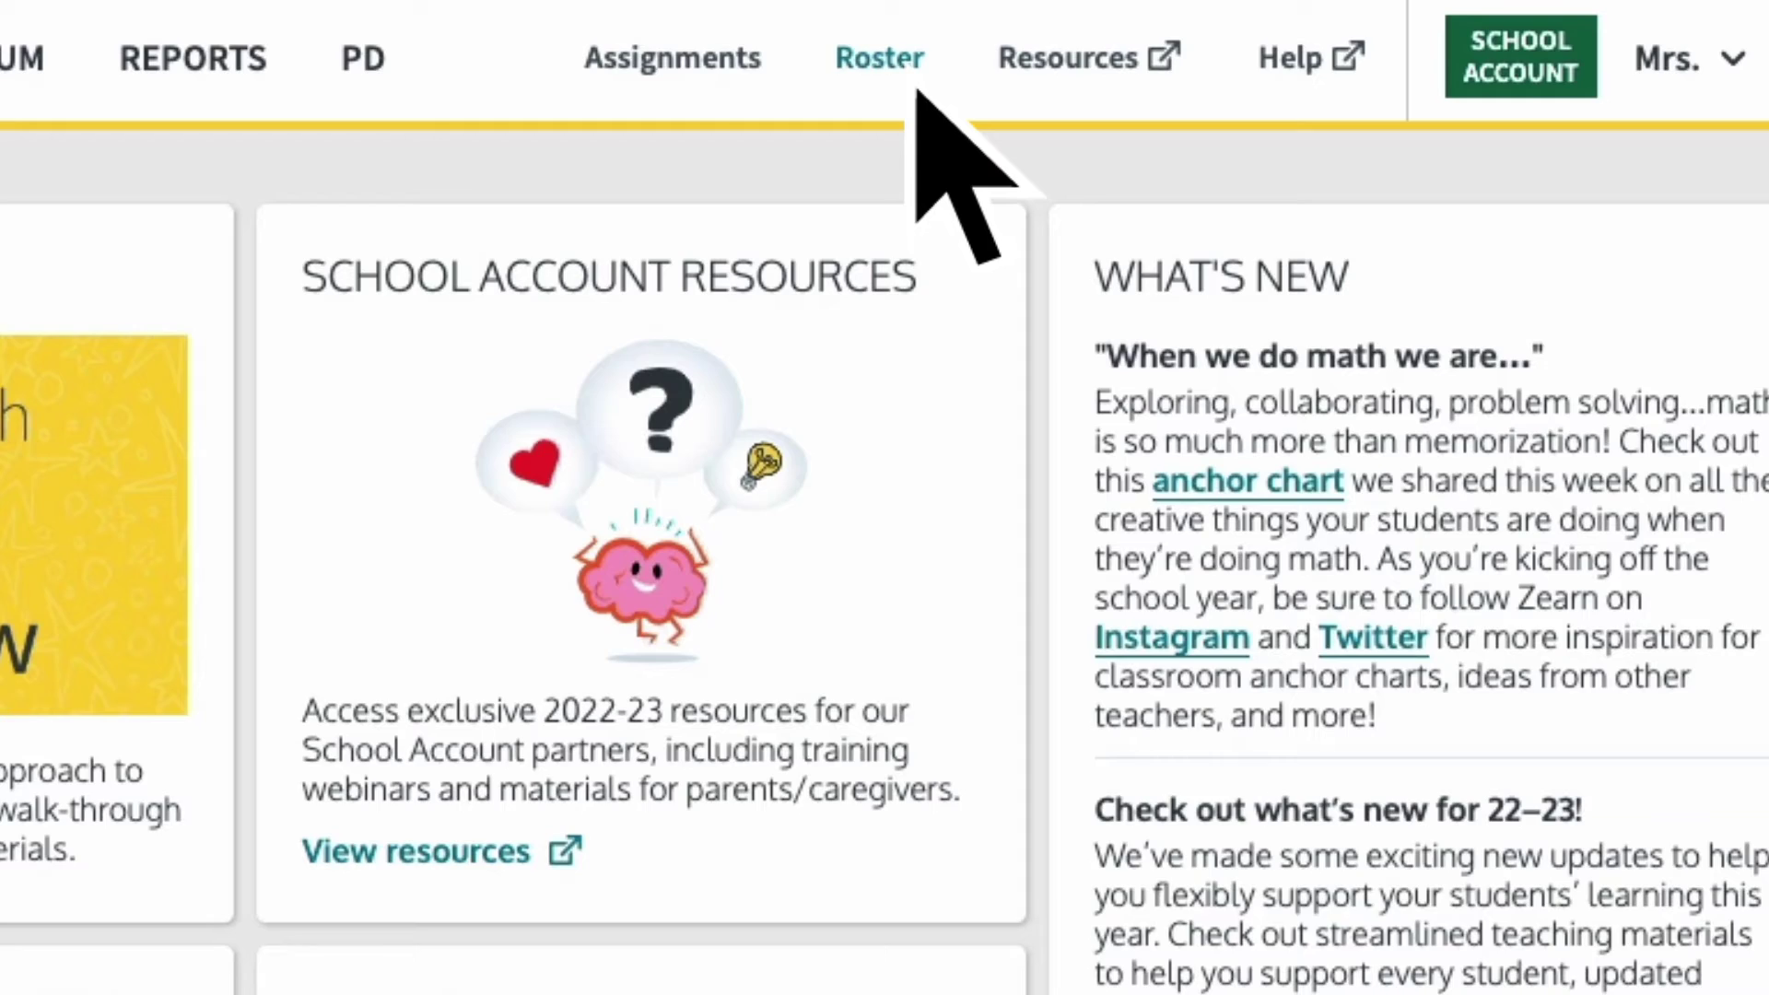
click(918, 90)
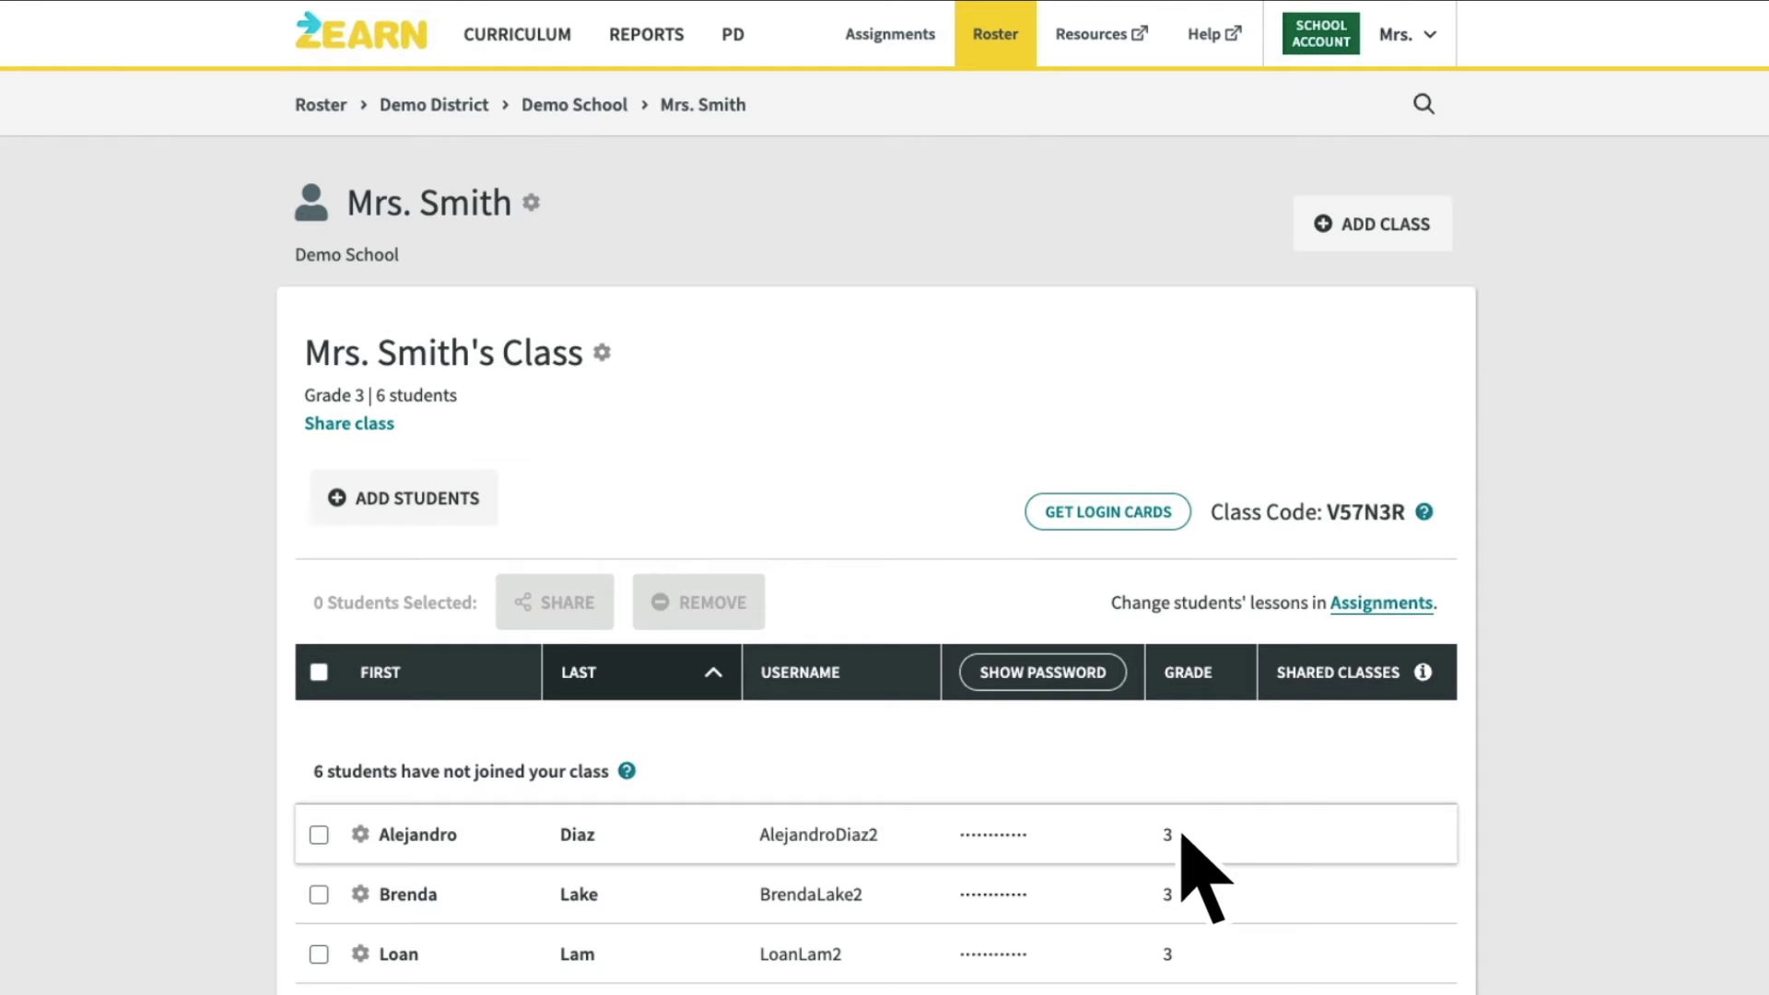
click(1144, 519)
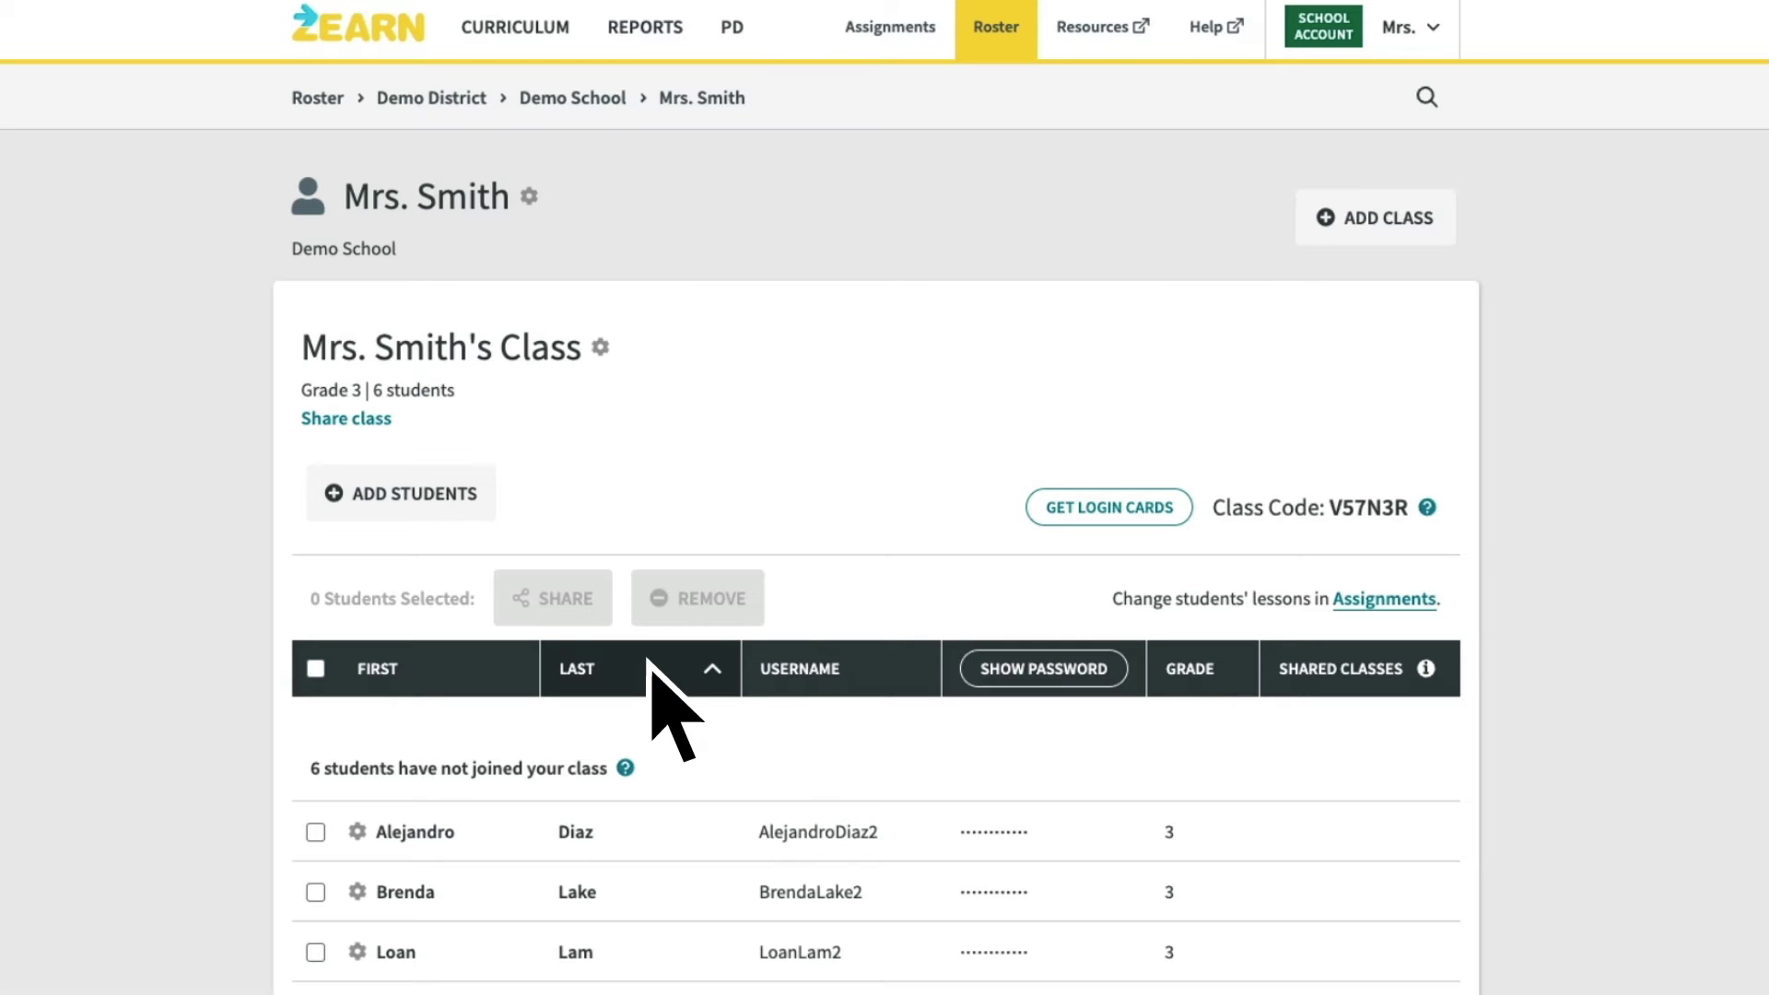
On the Assignments page, select all six students in the class.
click(907, 35)
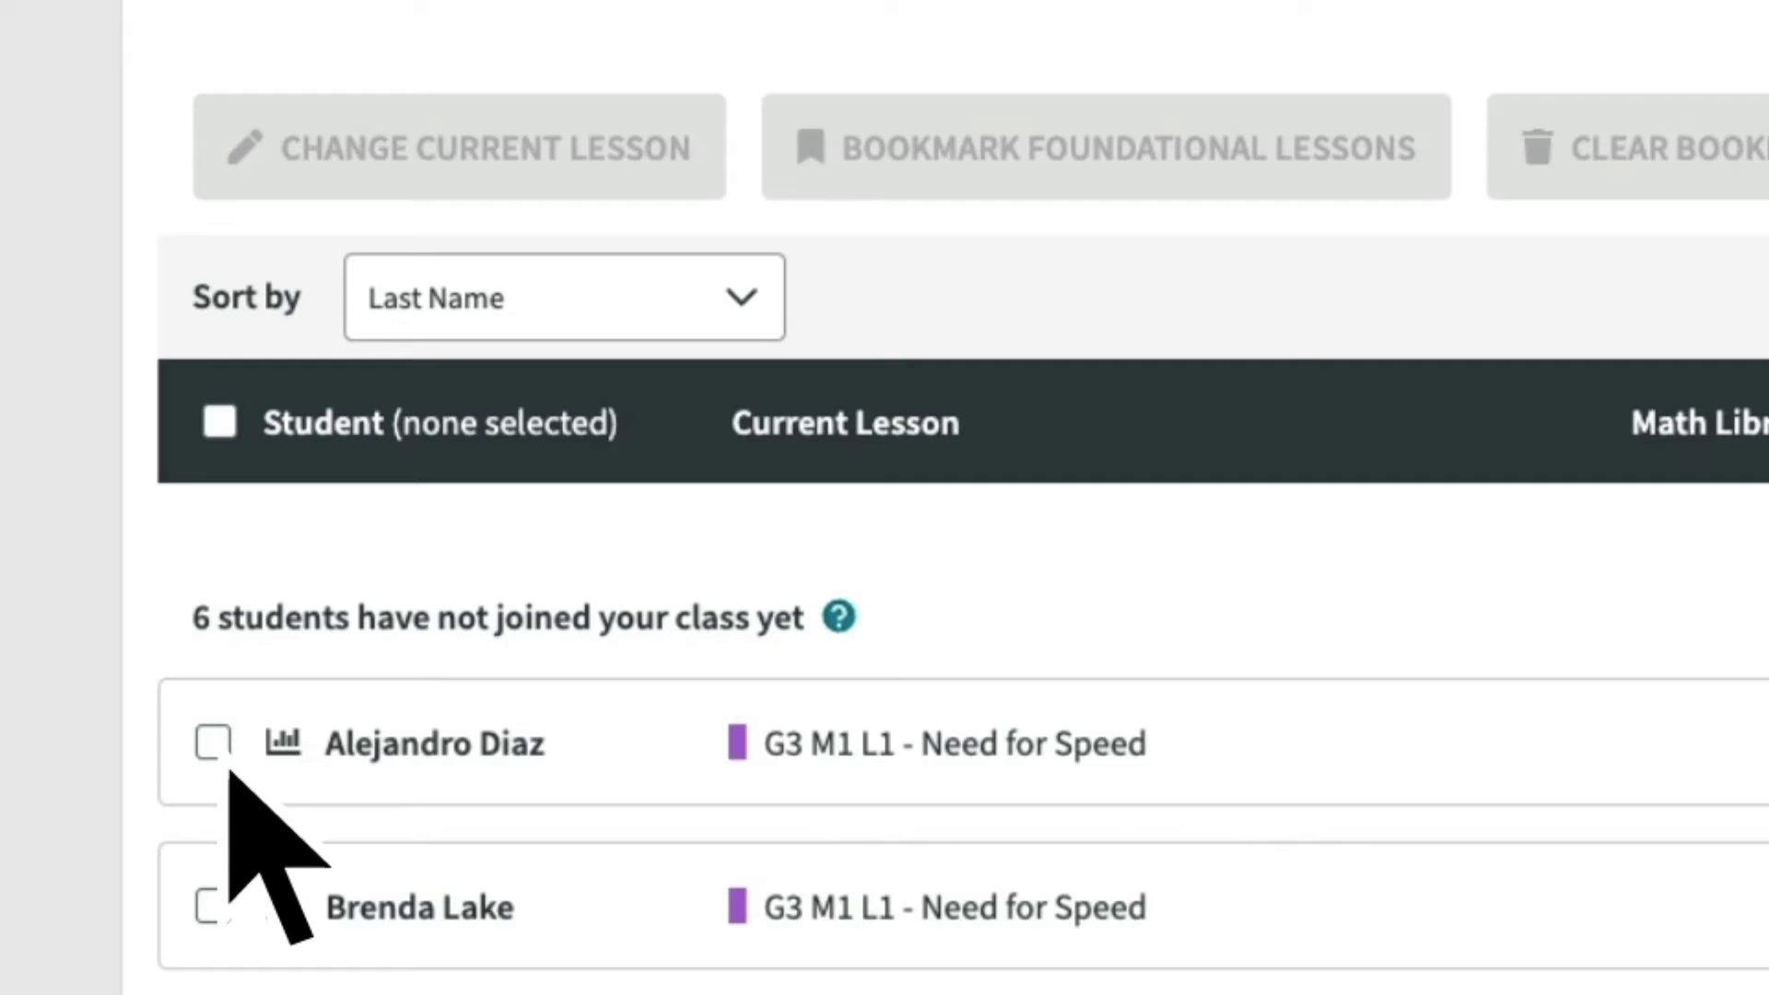
click(226, 764)
click(225, 767)
click(231, 930)
click(234, 938)
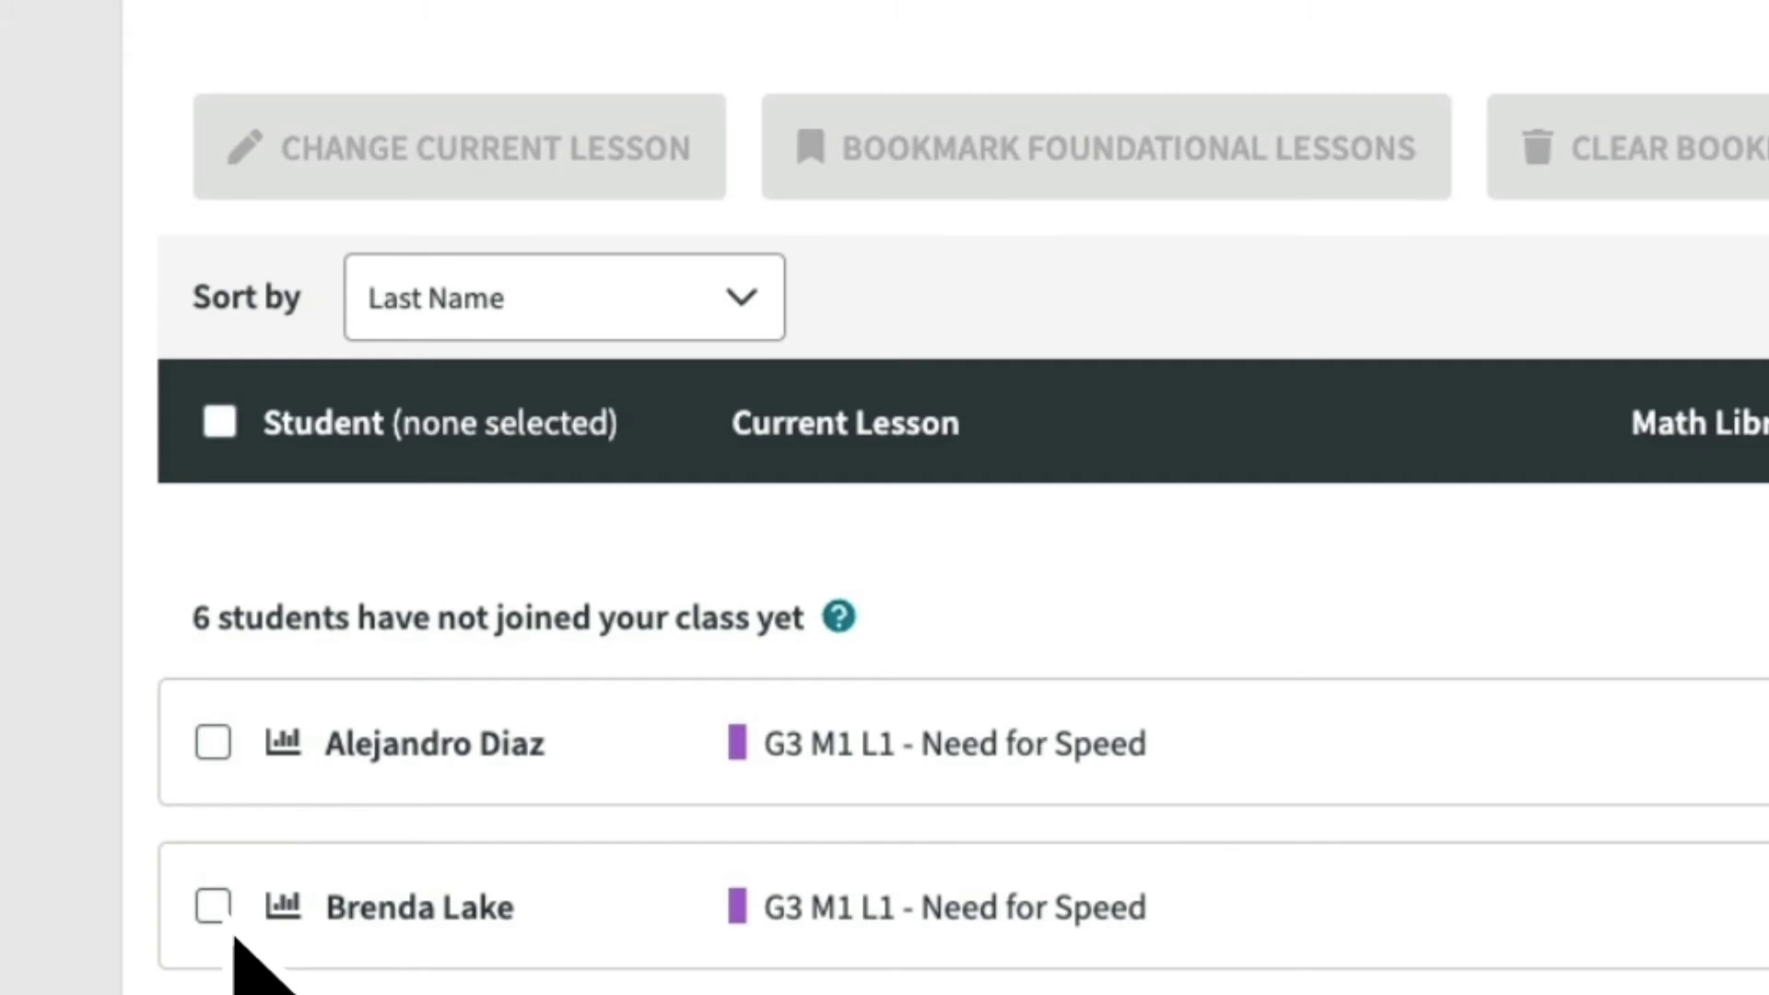
click(219, 422)
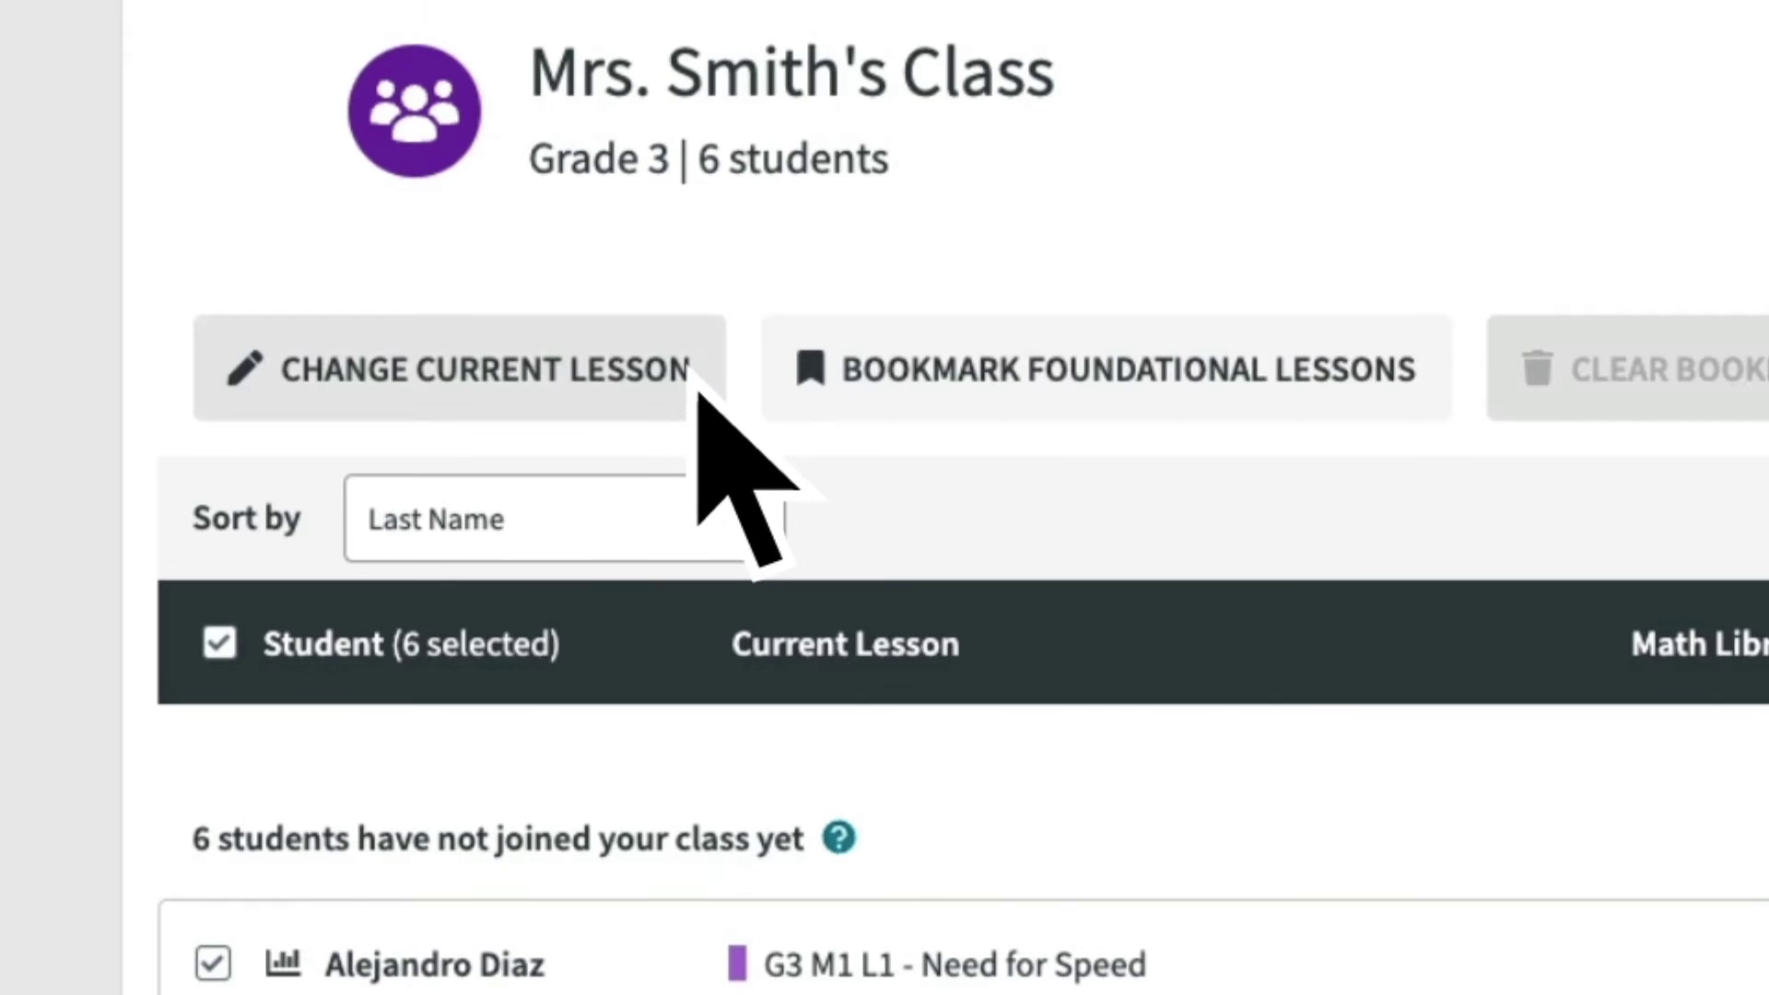
Change their current lesson to Grade 2, Mission 3, Topic A, Lesson 1: Bundle and Count Units.
click(697, 392)
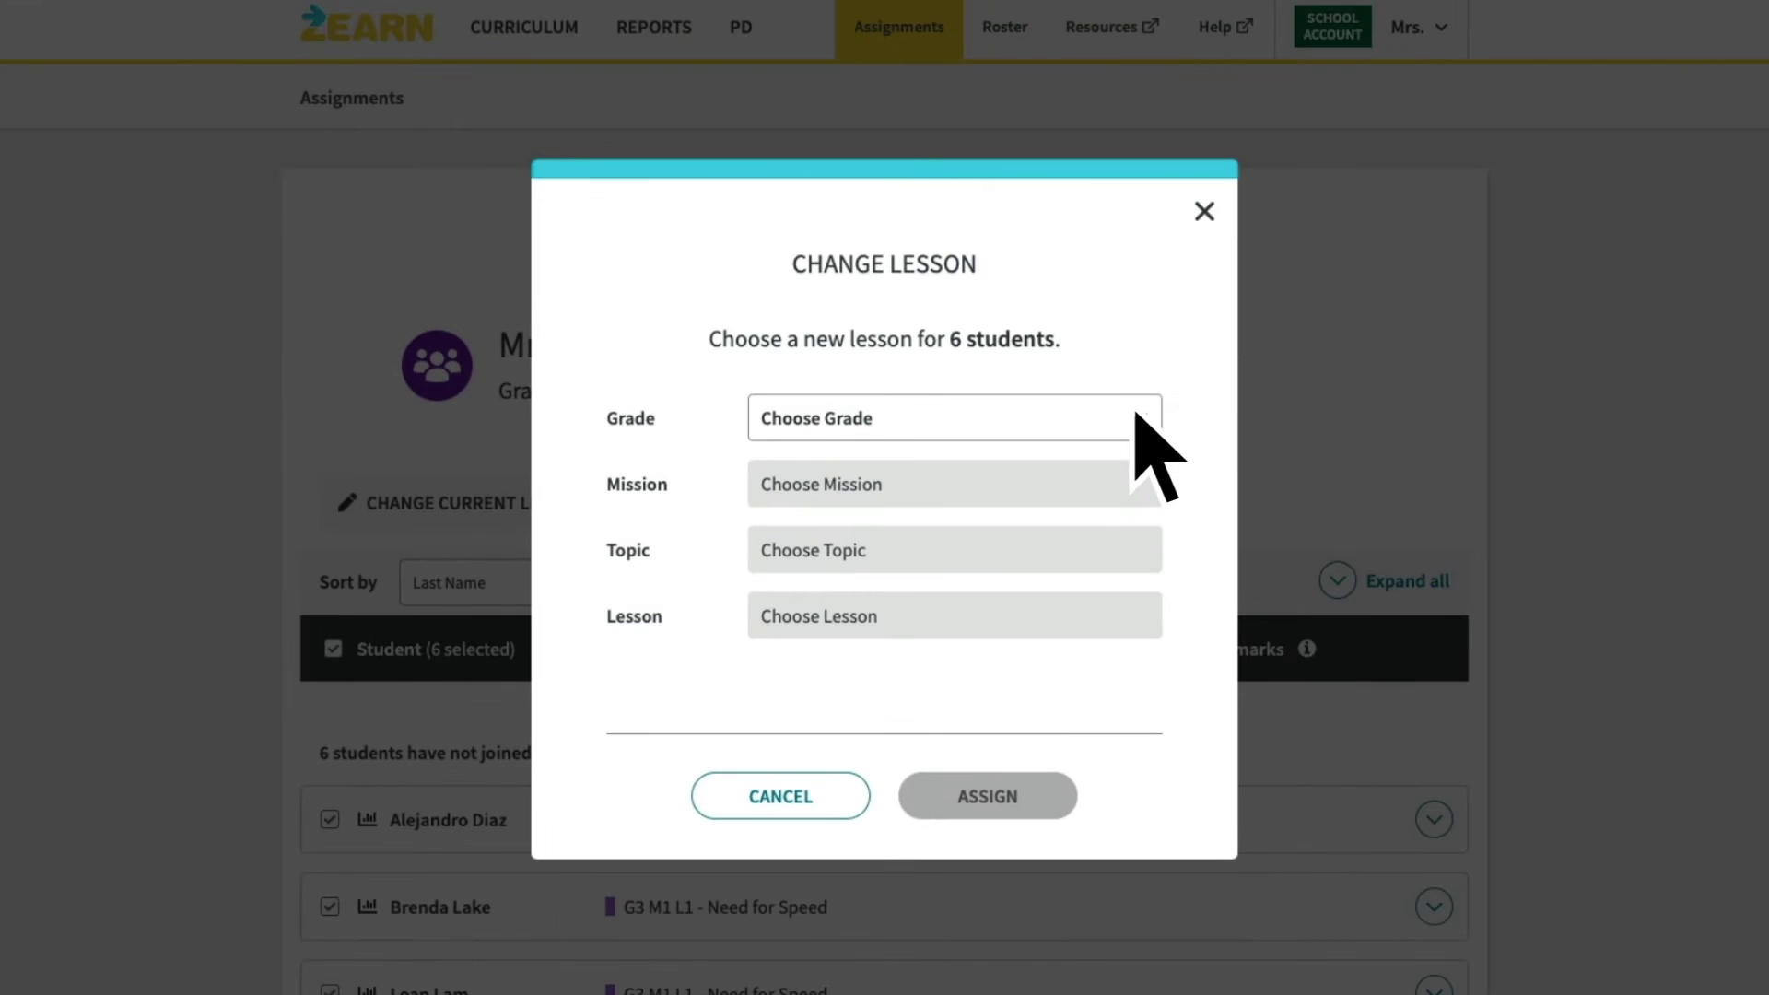
click(1143, 424)
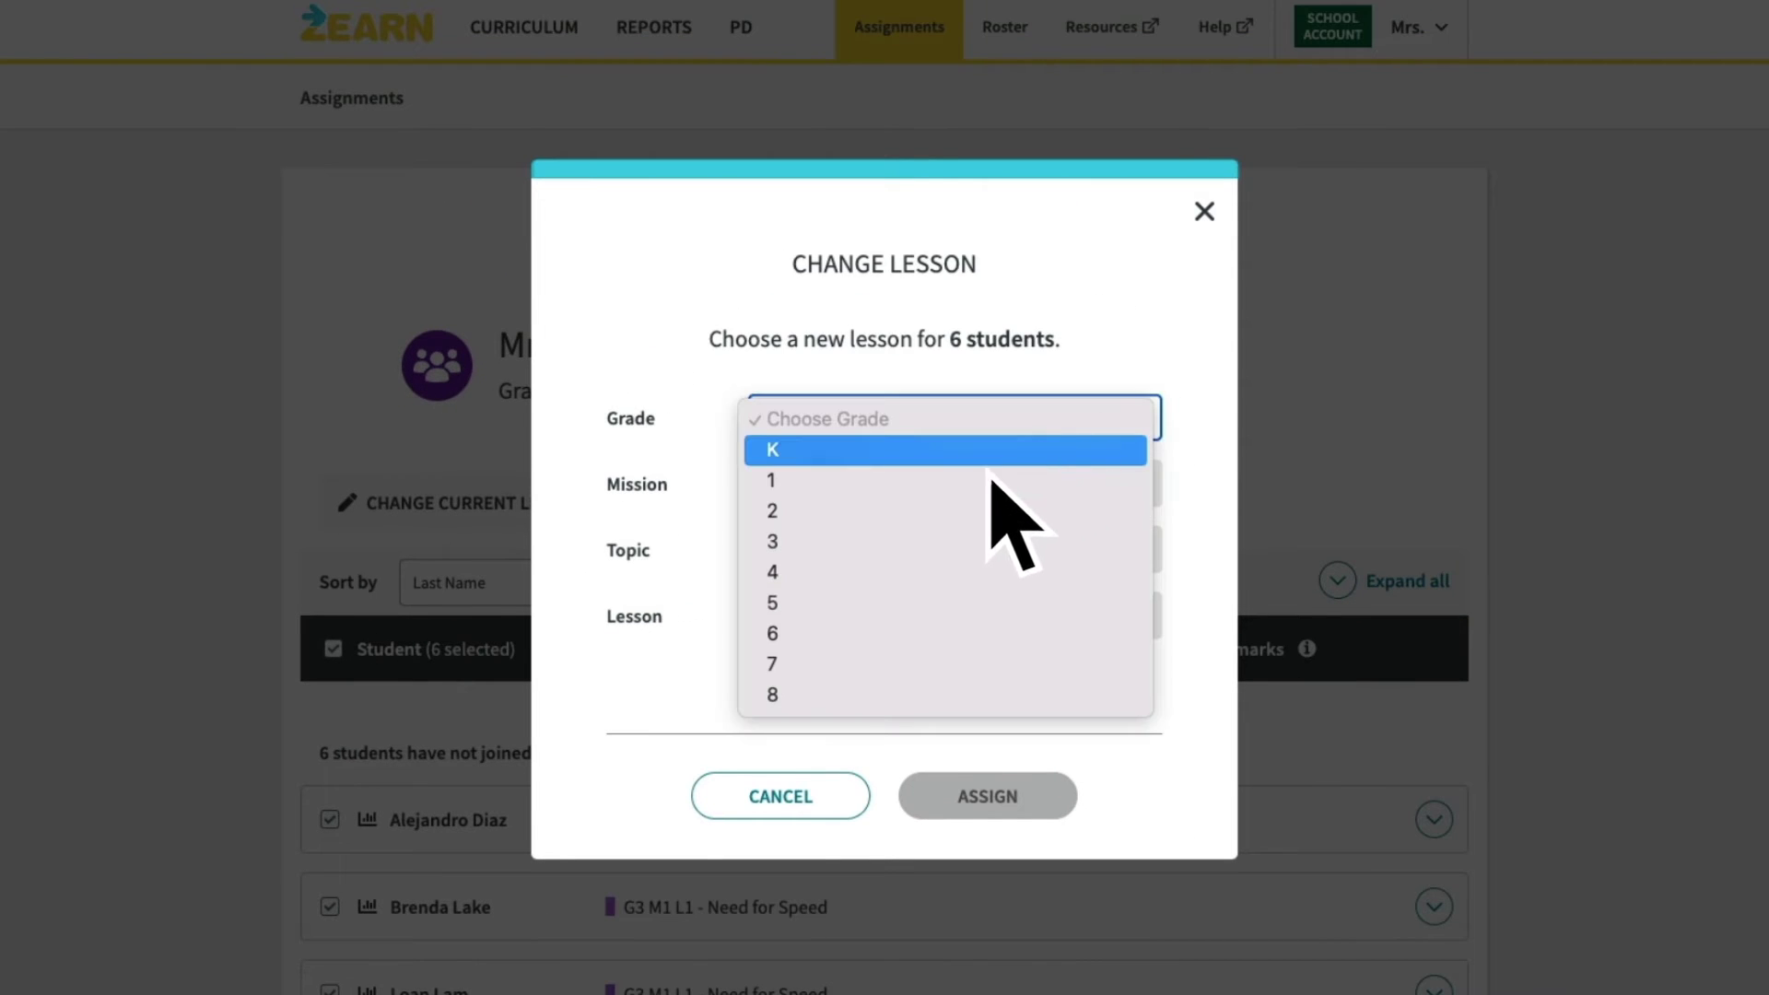
click(897, 521)
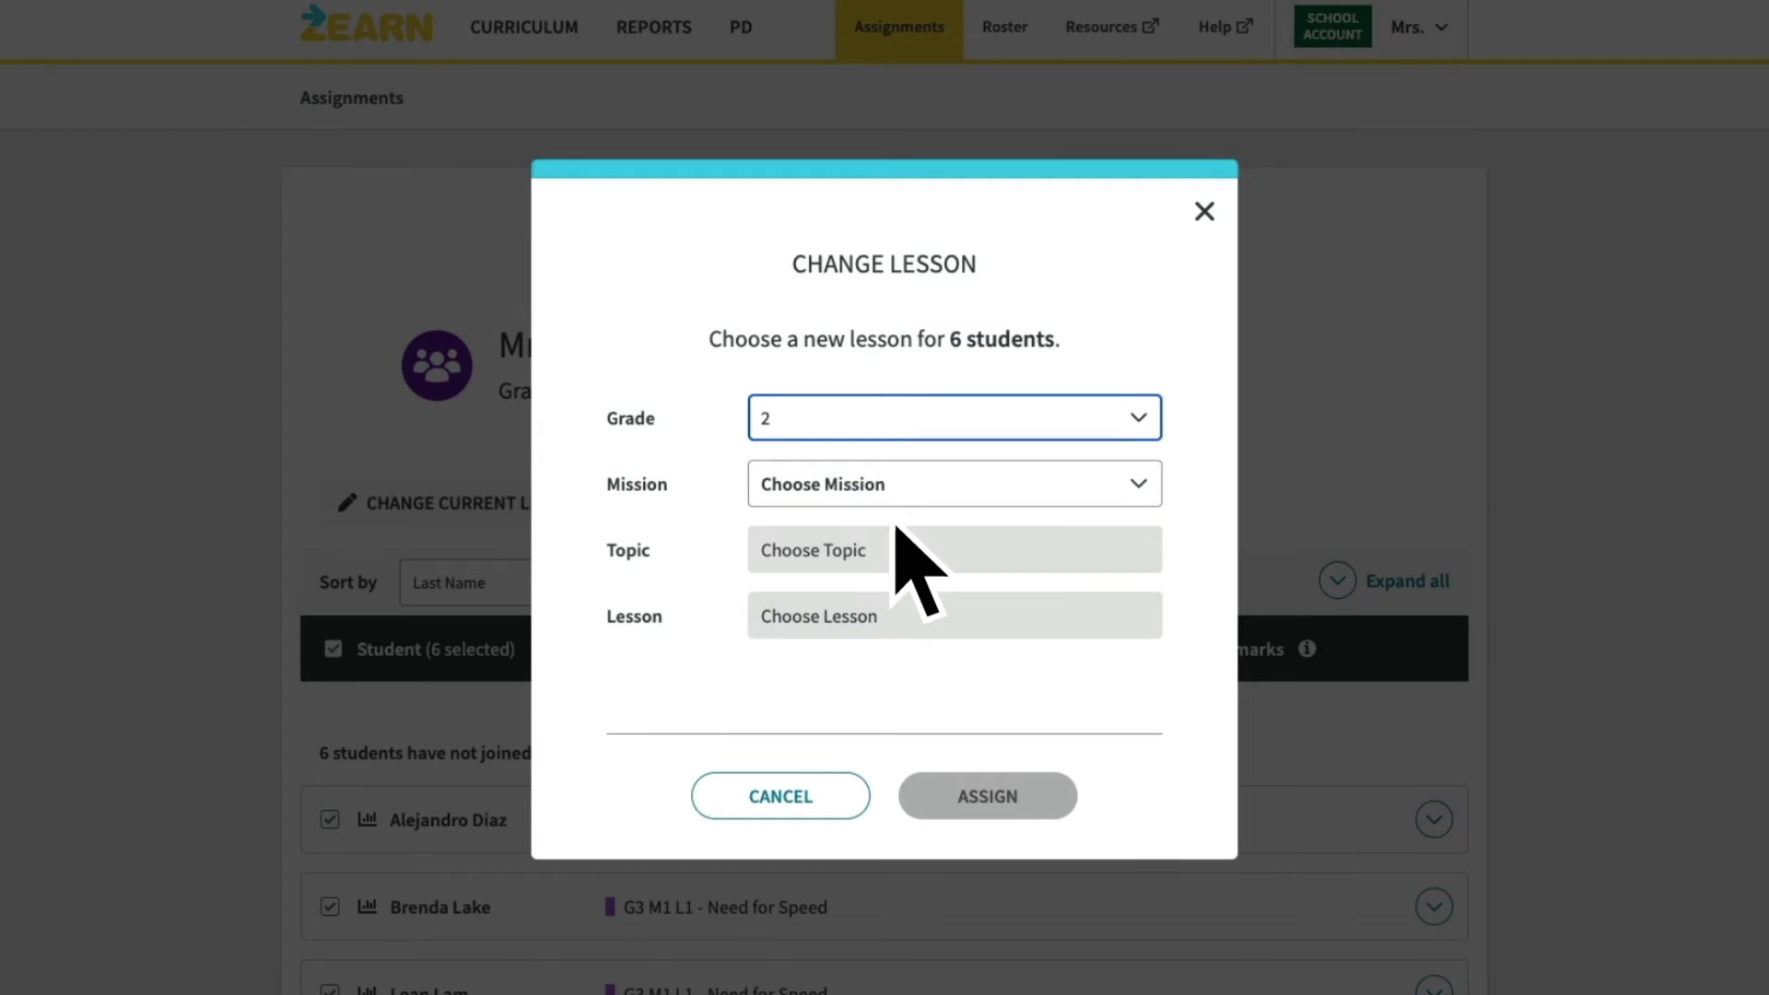
click(1137, 477)
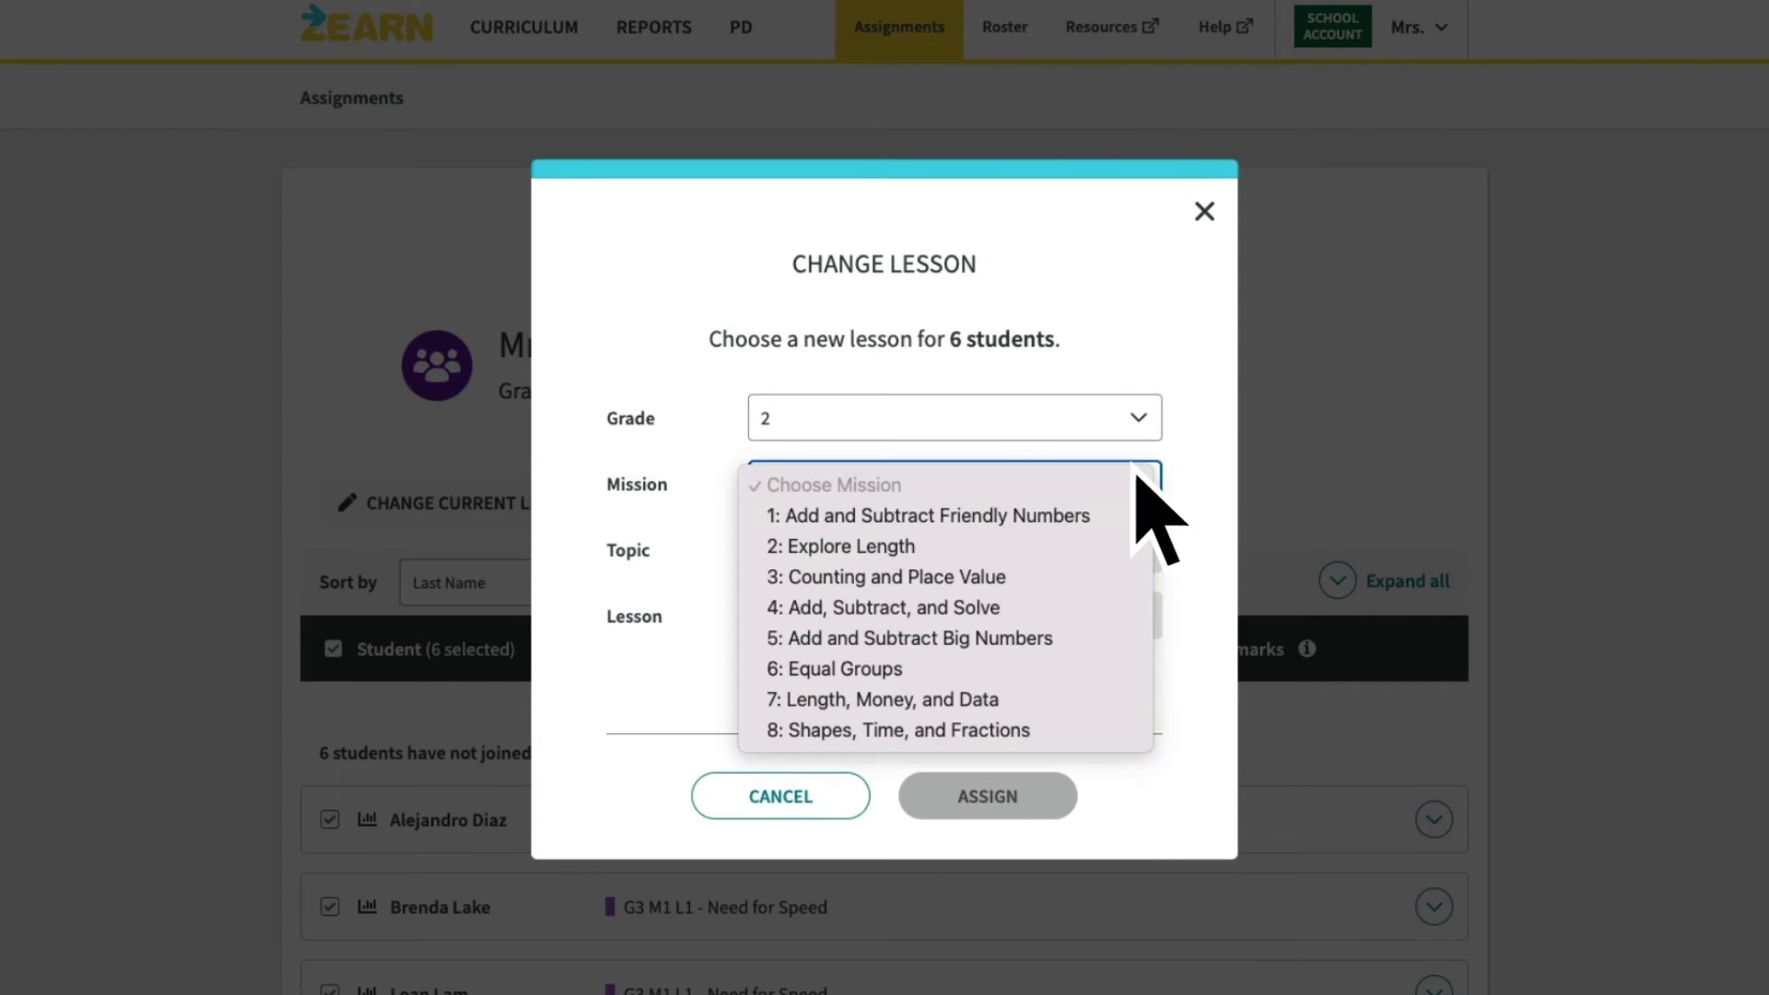
click(1076, 576)
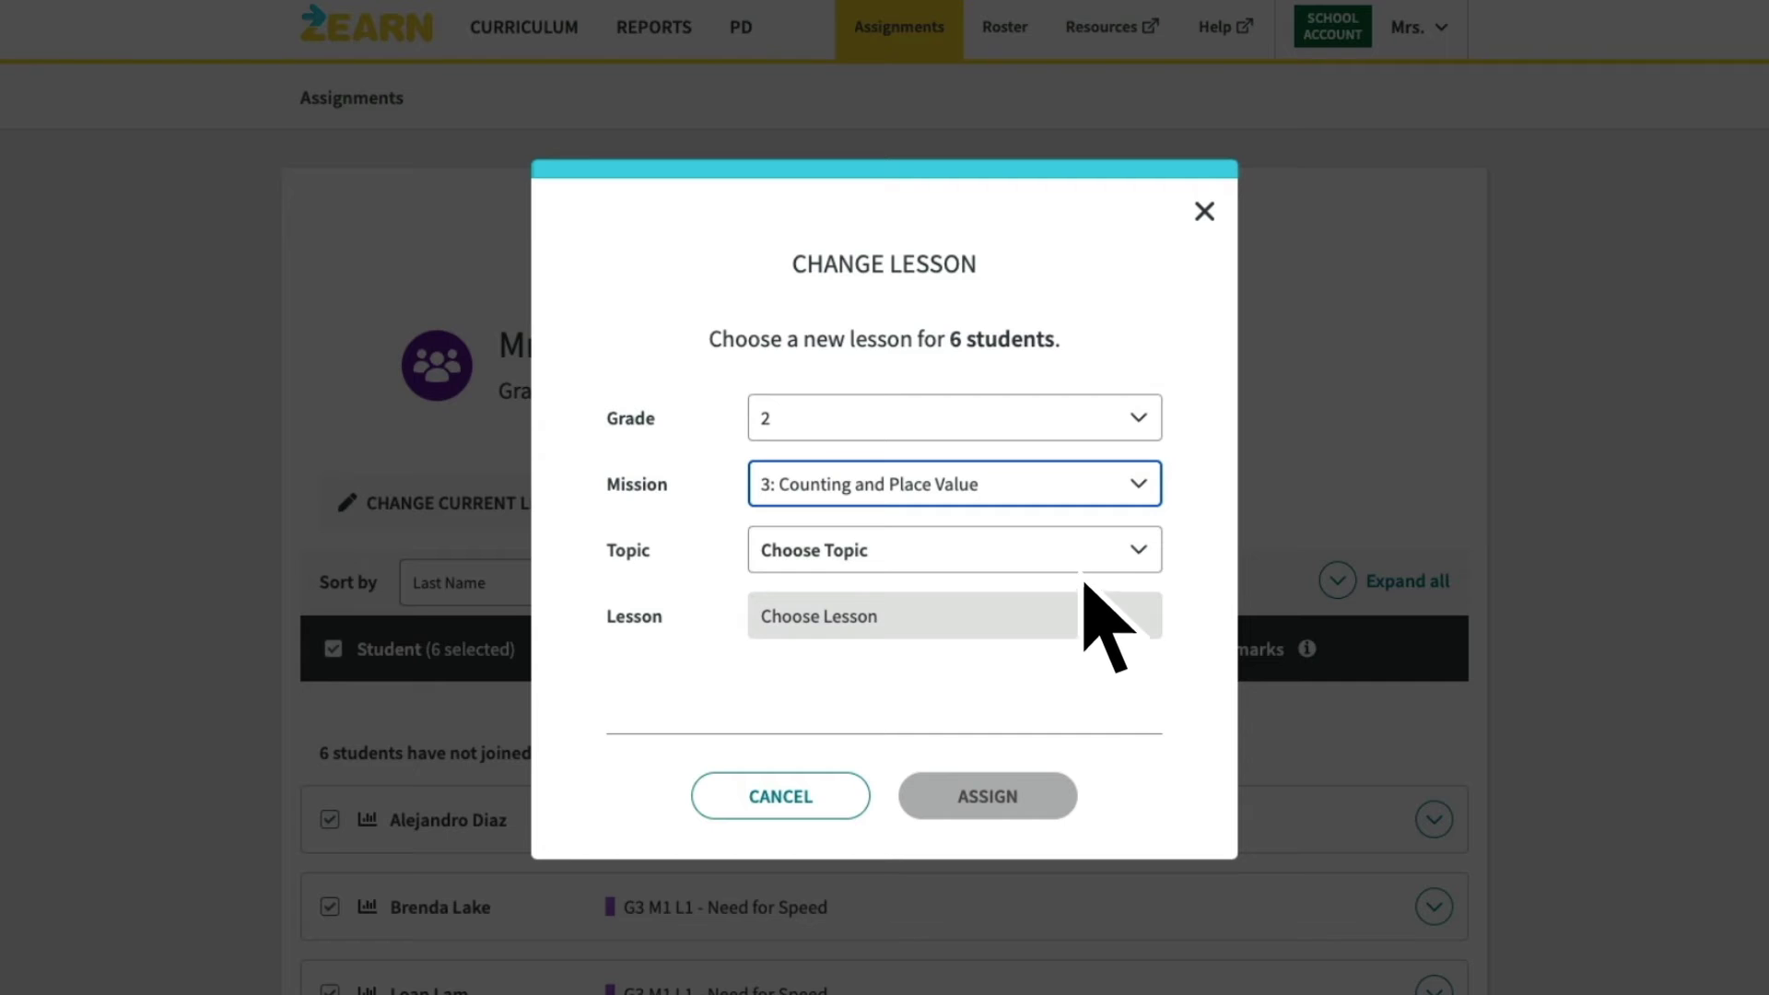
click(1142, 550)
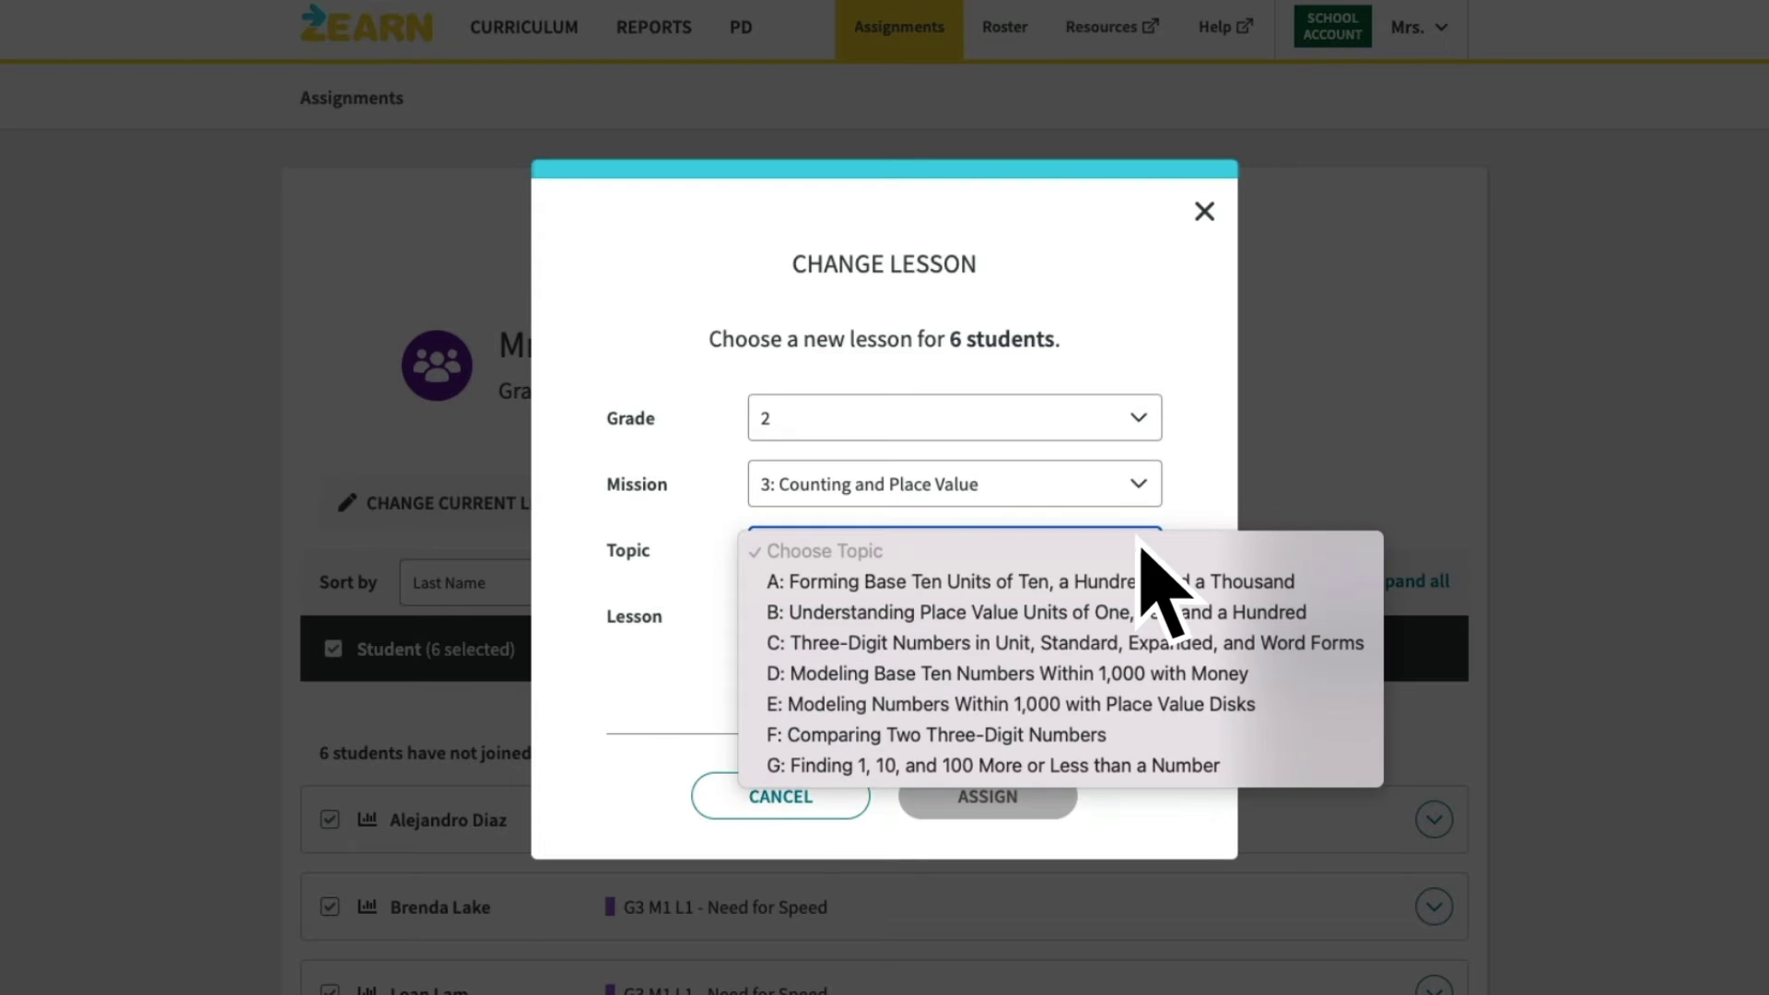
click(1315, 582)
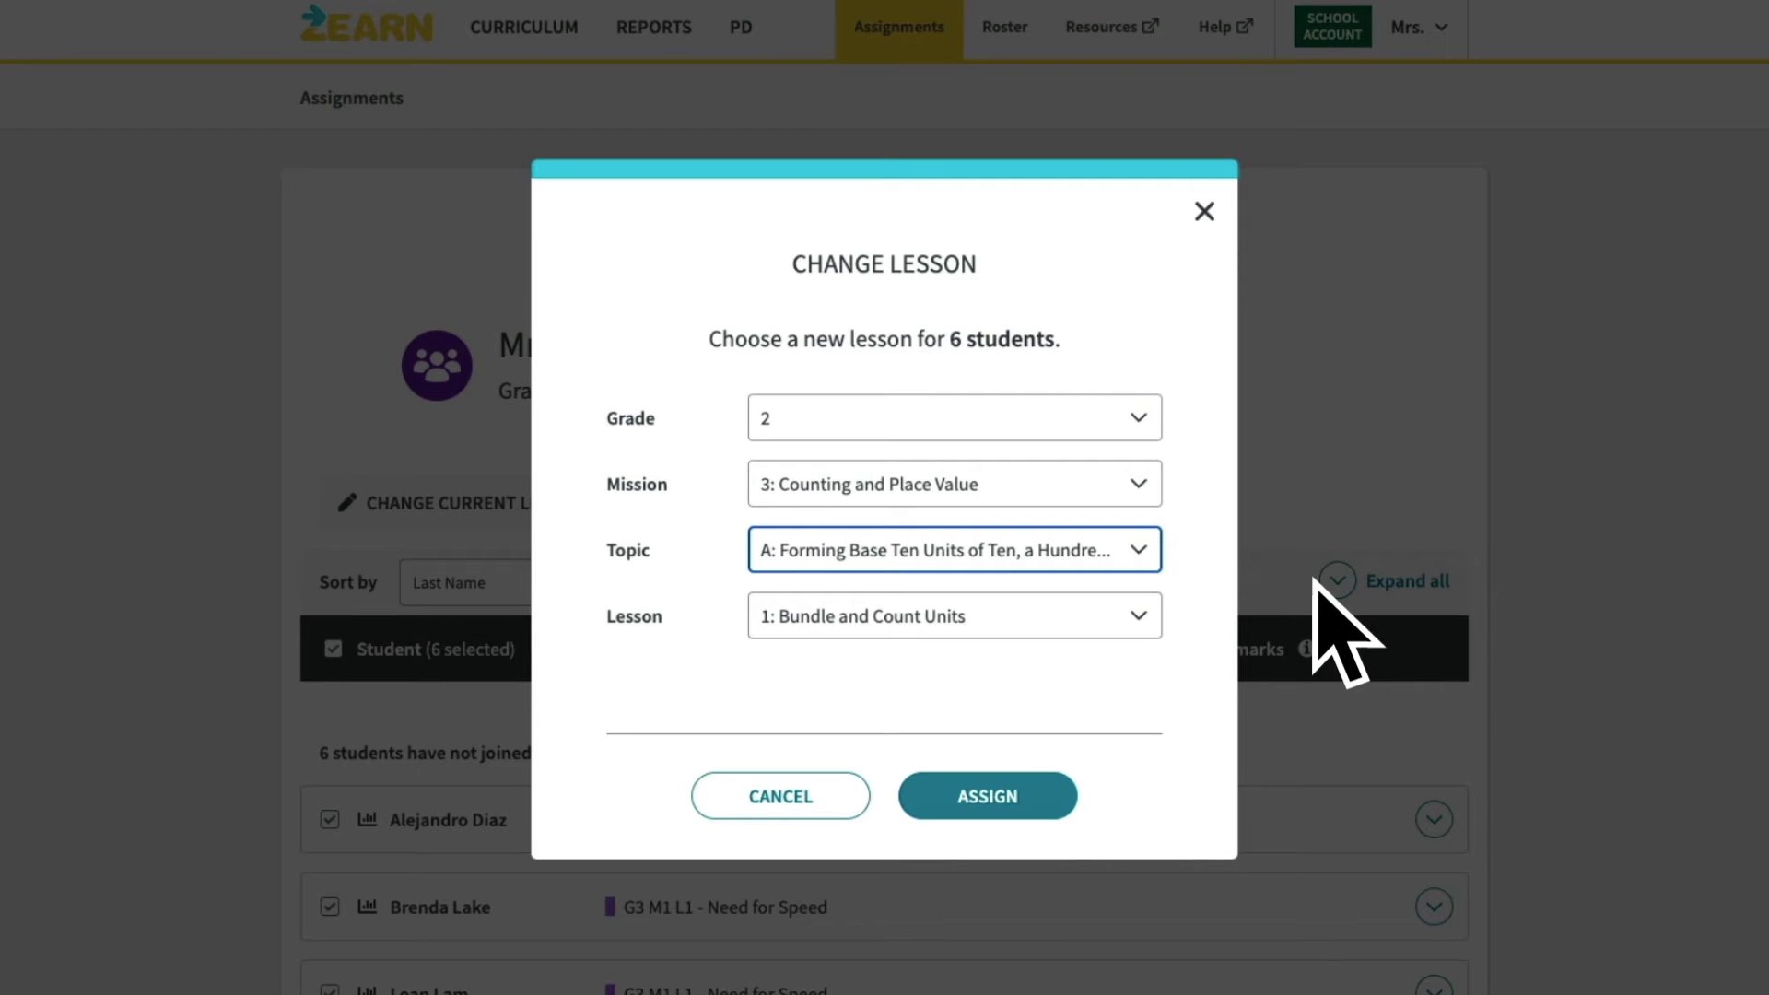
click(988, 797)
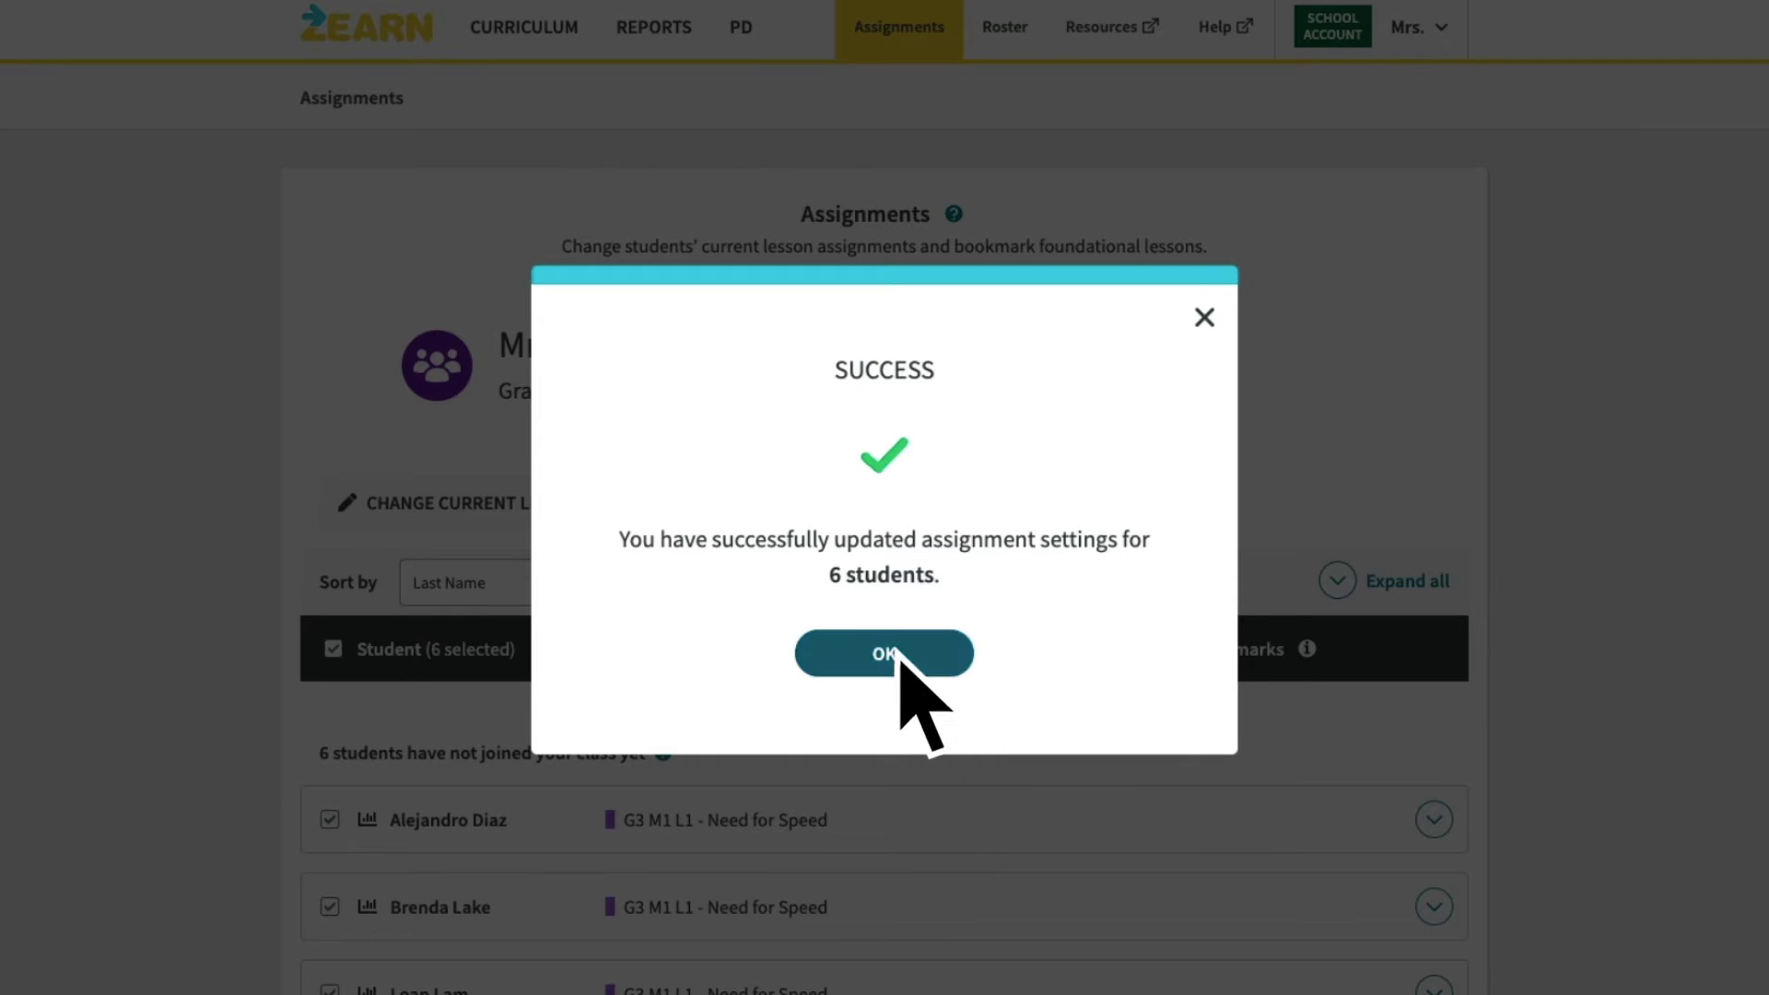
click(884, 653)
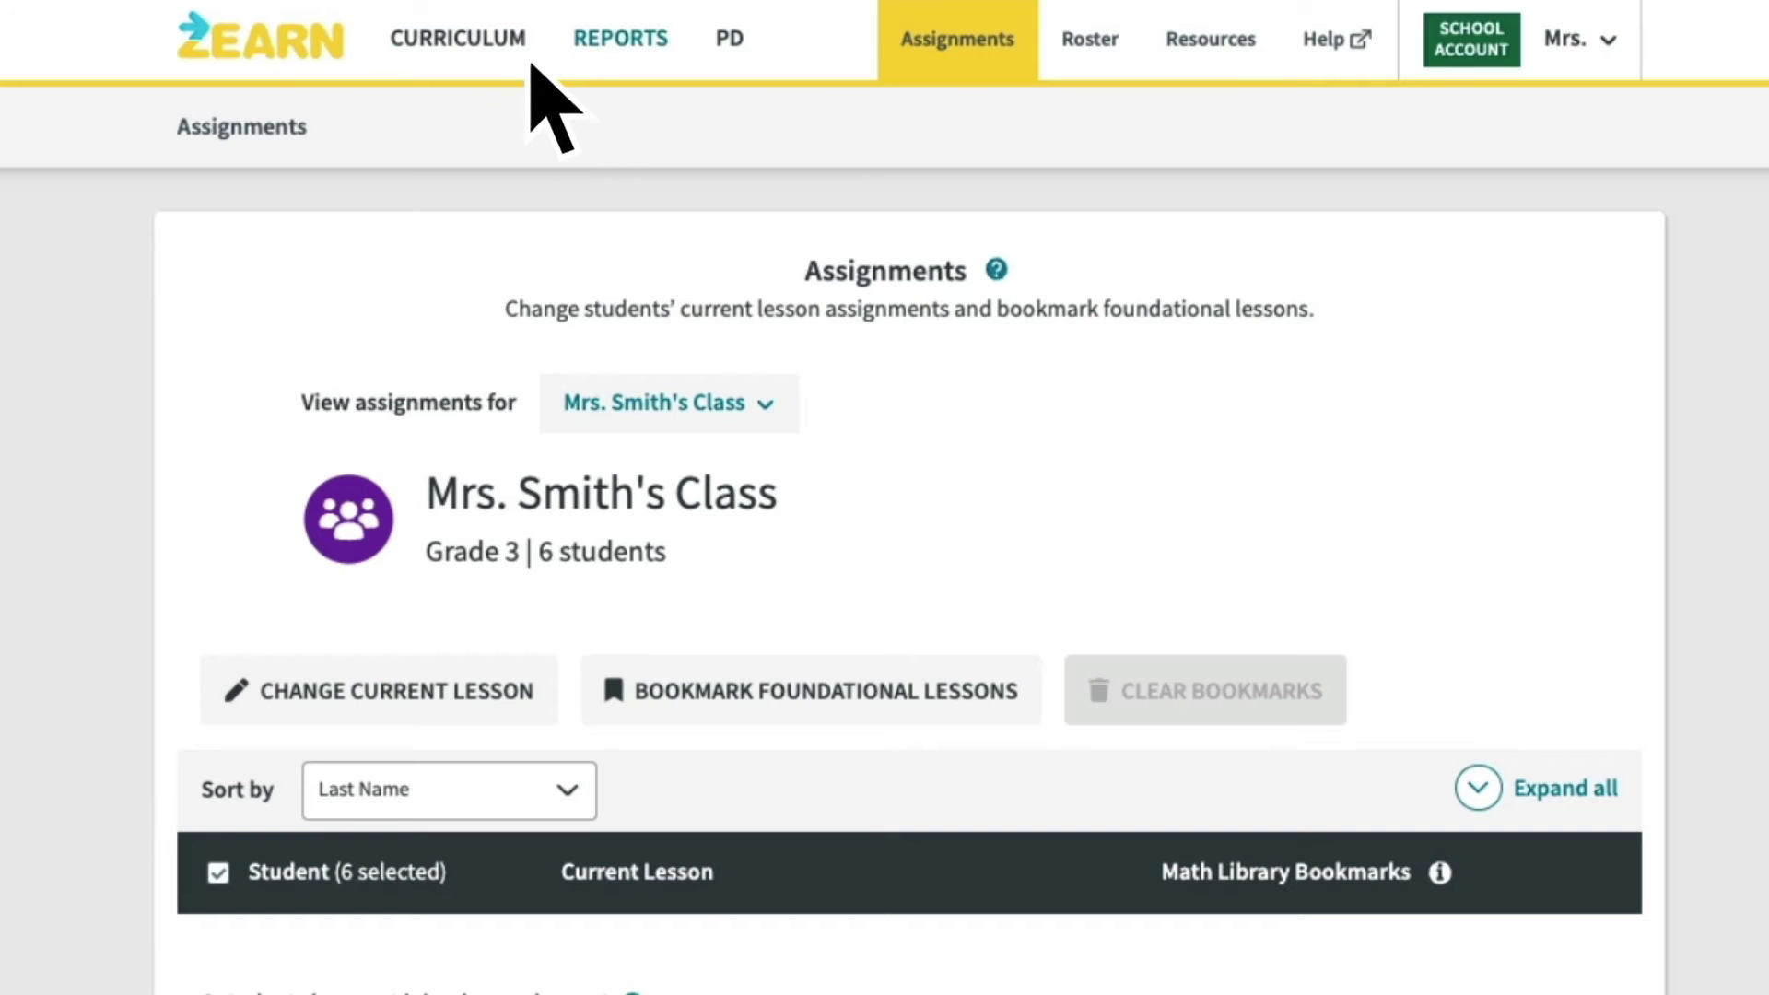
From the Curriculum menu, go to Grade 2, Mission 3: Counting and Place Value.
click(495, 28)
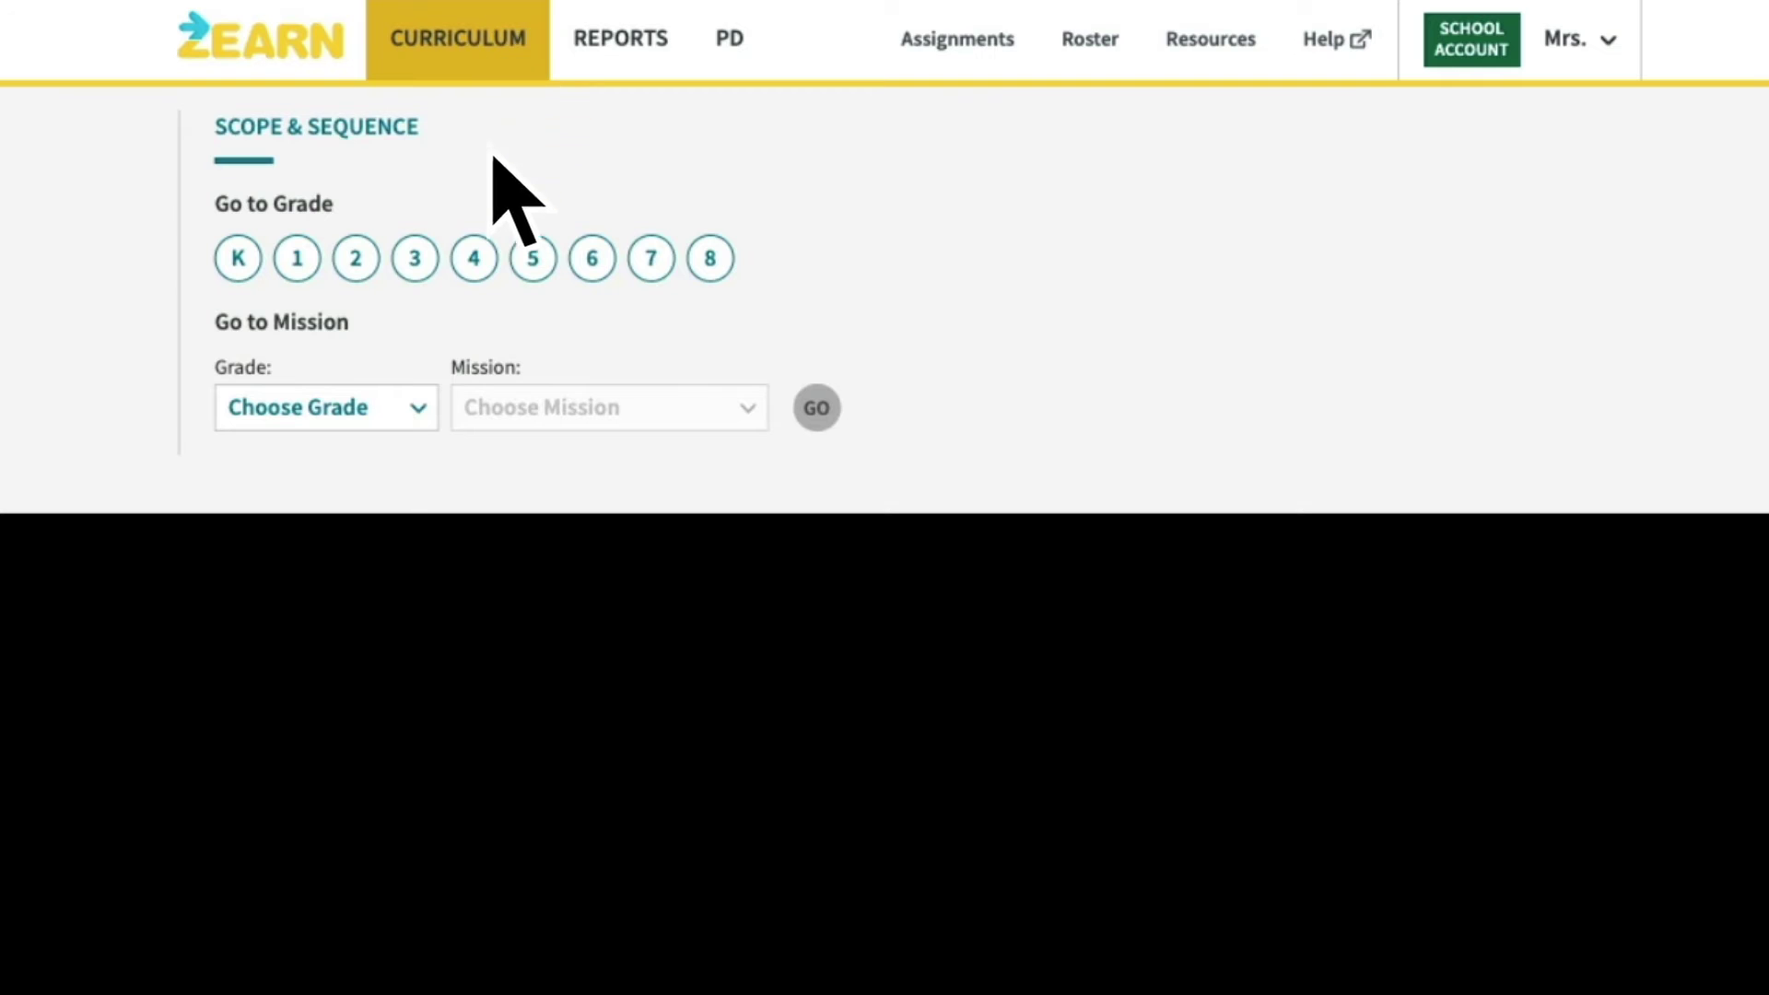
click(358, 423)
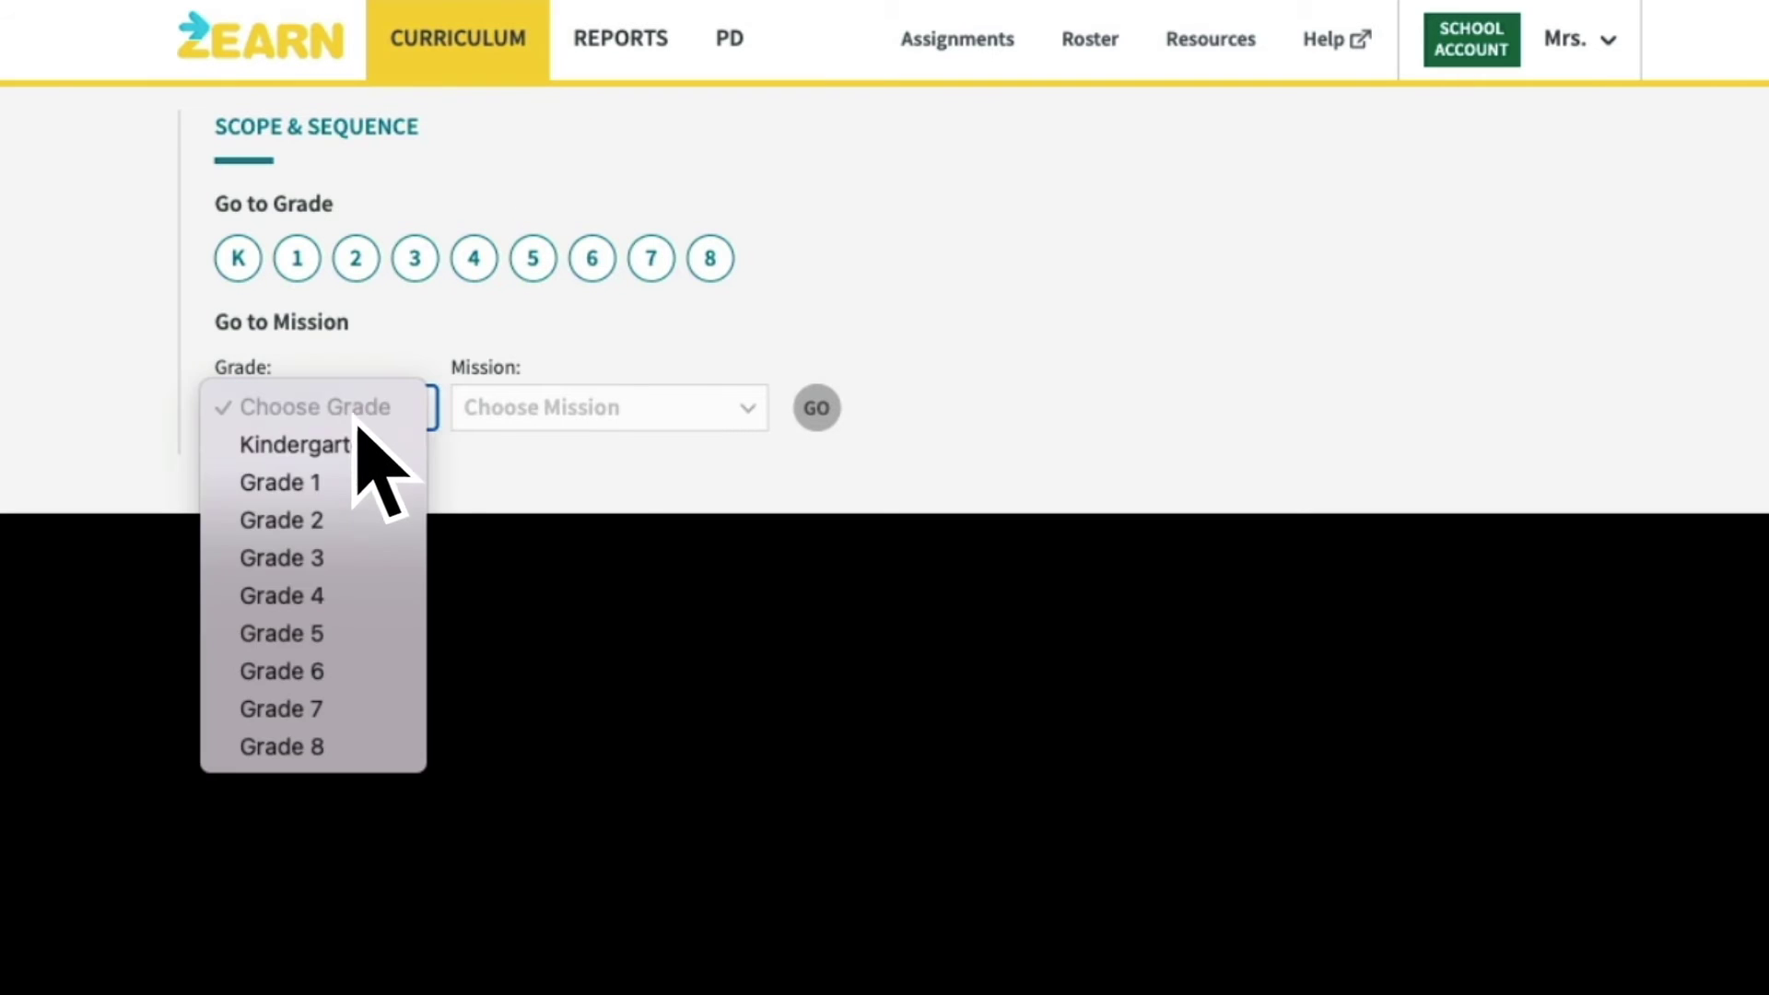
click(356, 520)
click(672, 407)
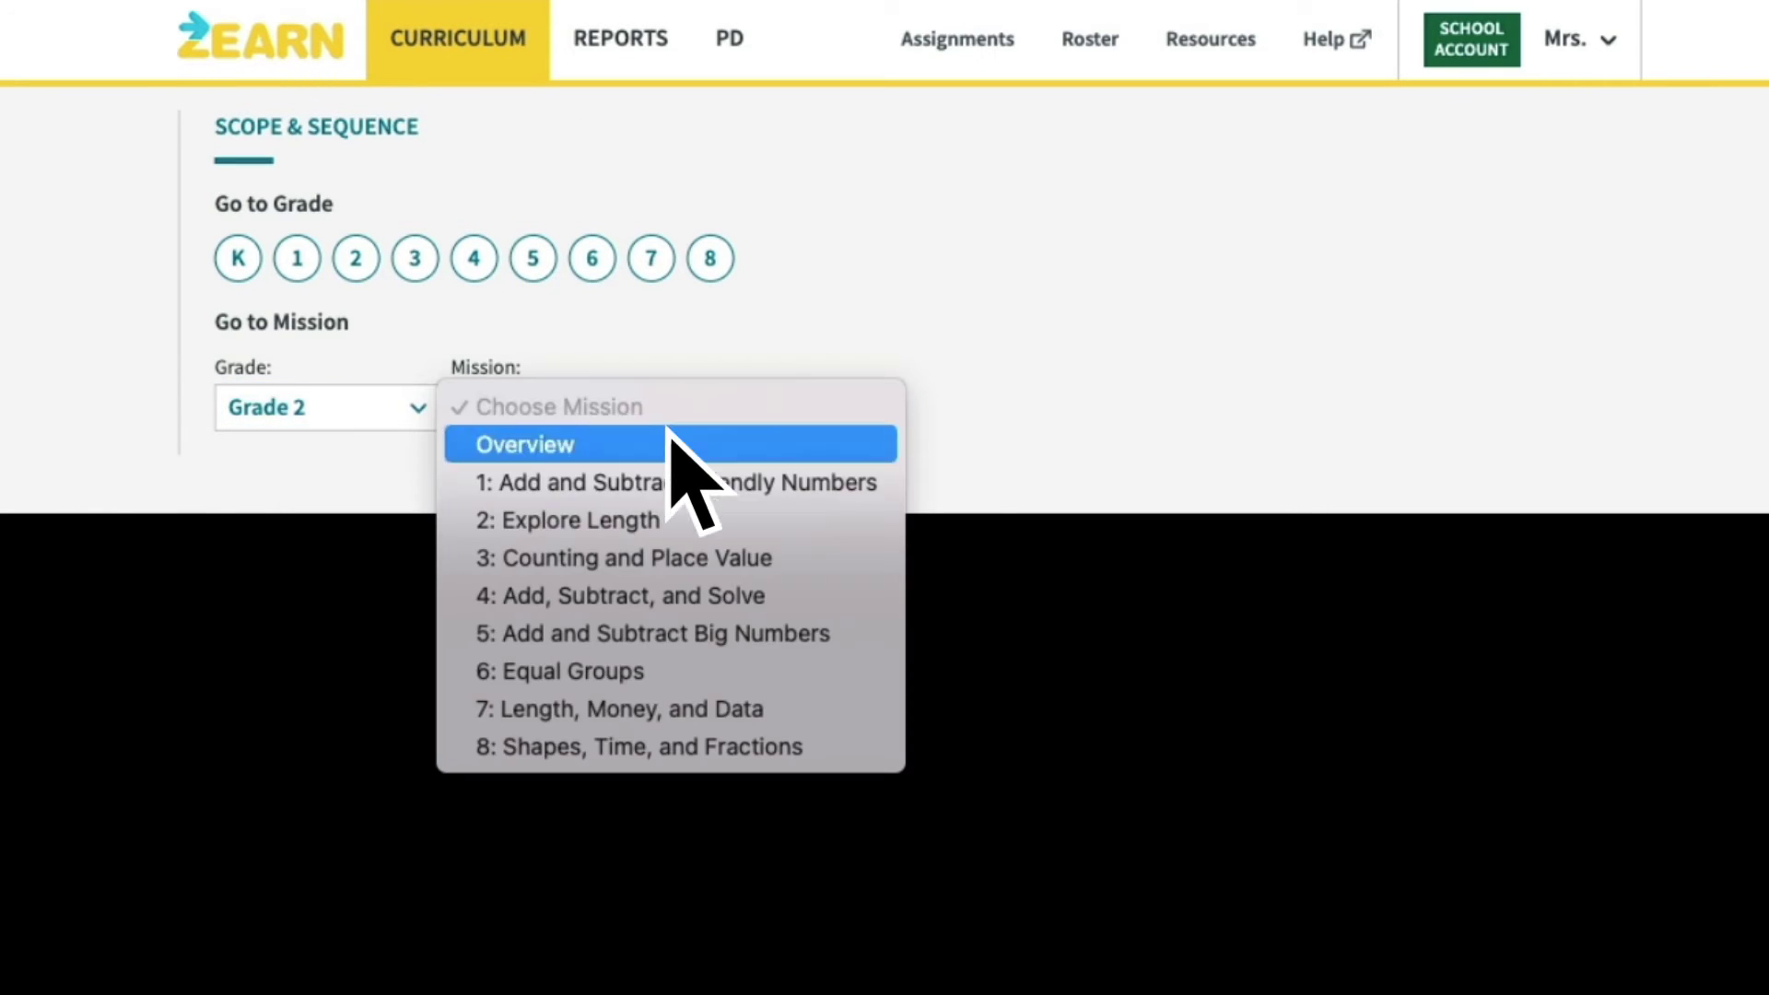
click(672, 560)
click(818, 408)
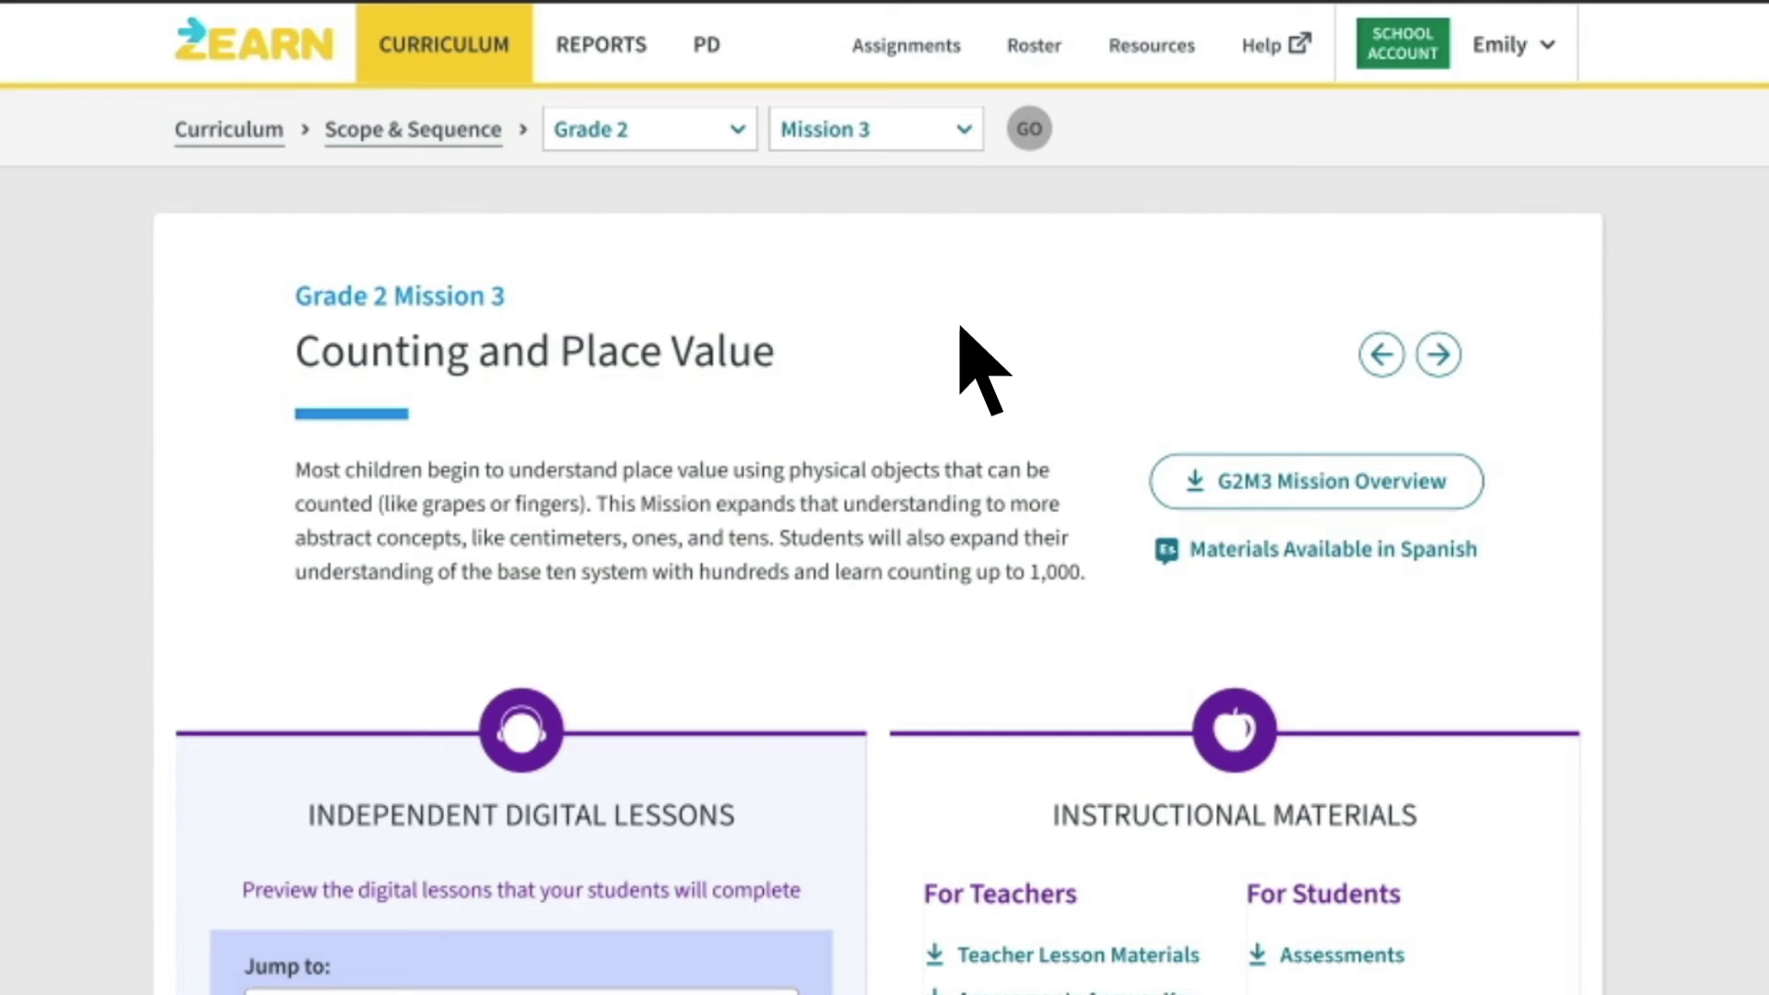
Expand Lesson 1, Bundle and Count Units, in the lesson list, then return to the page top.
scroll(982, 368, down, 5)
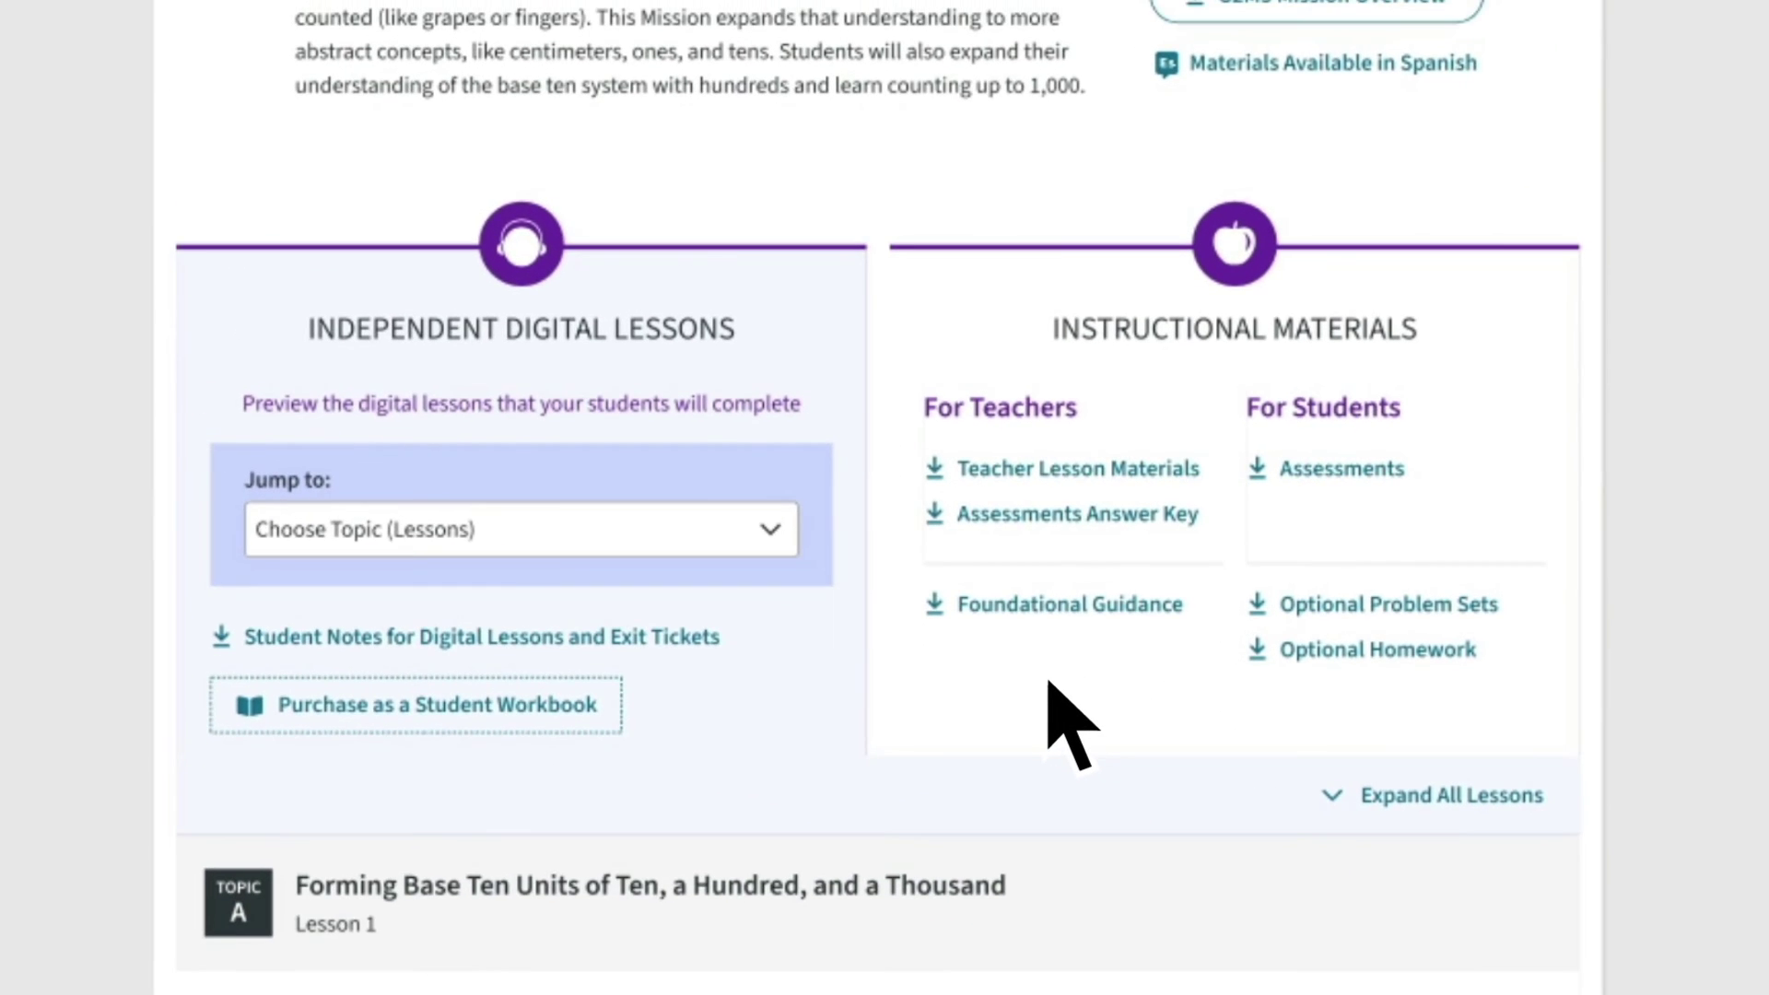
scroll(1049, 683, down, 6)
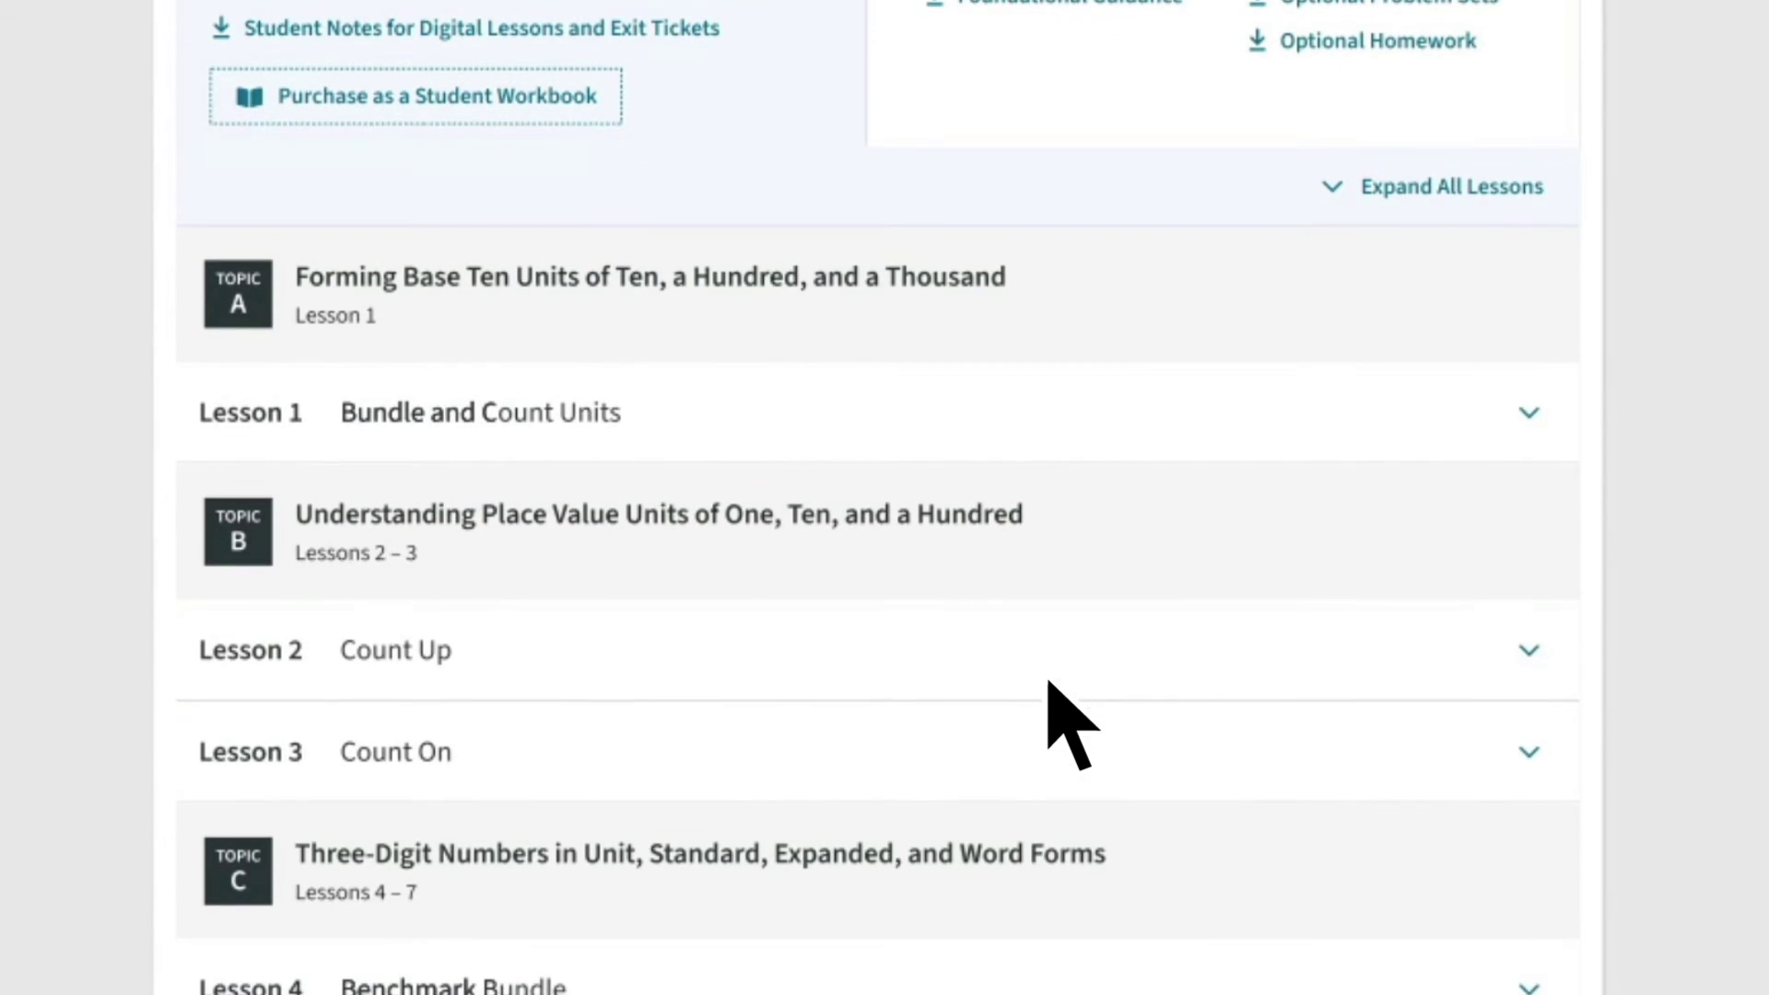
click(1529, 410)
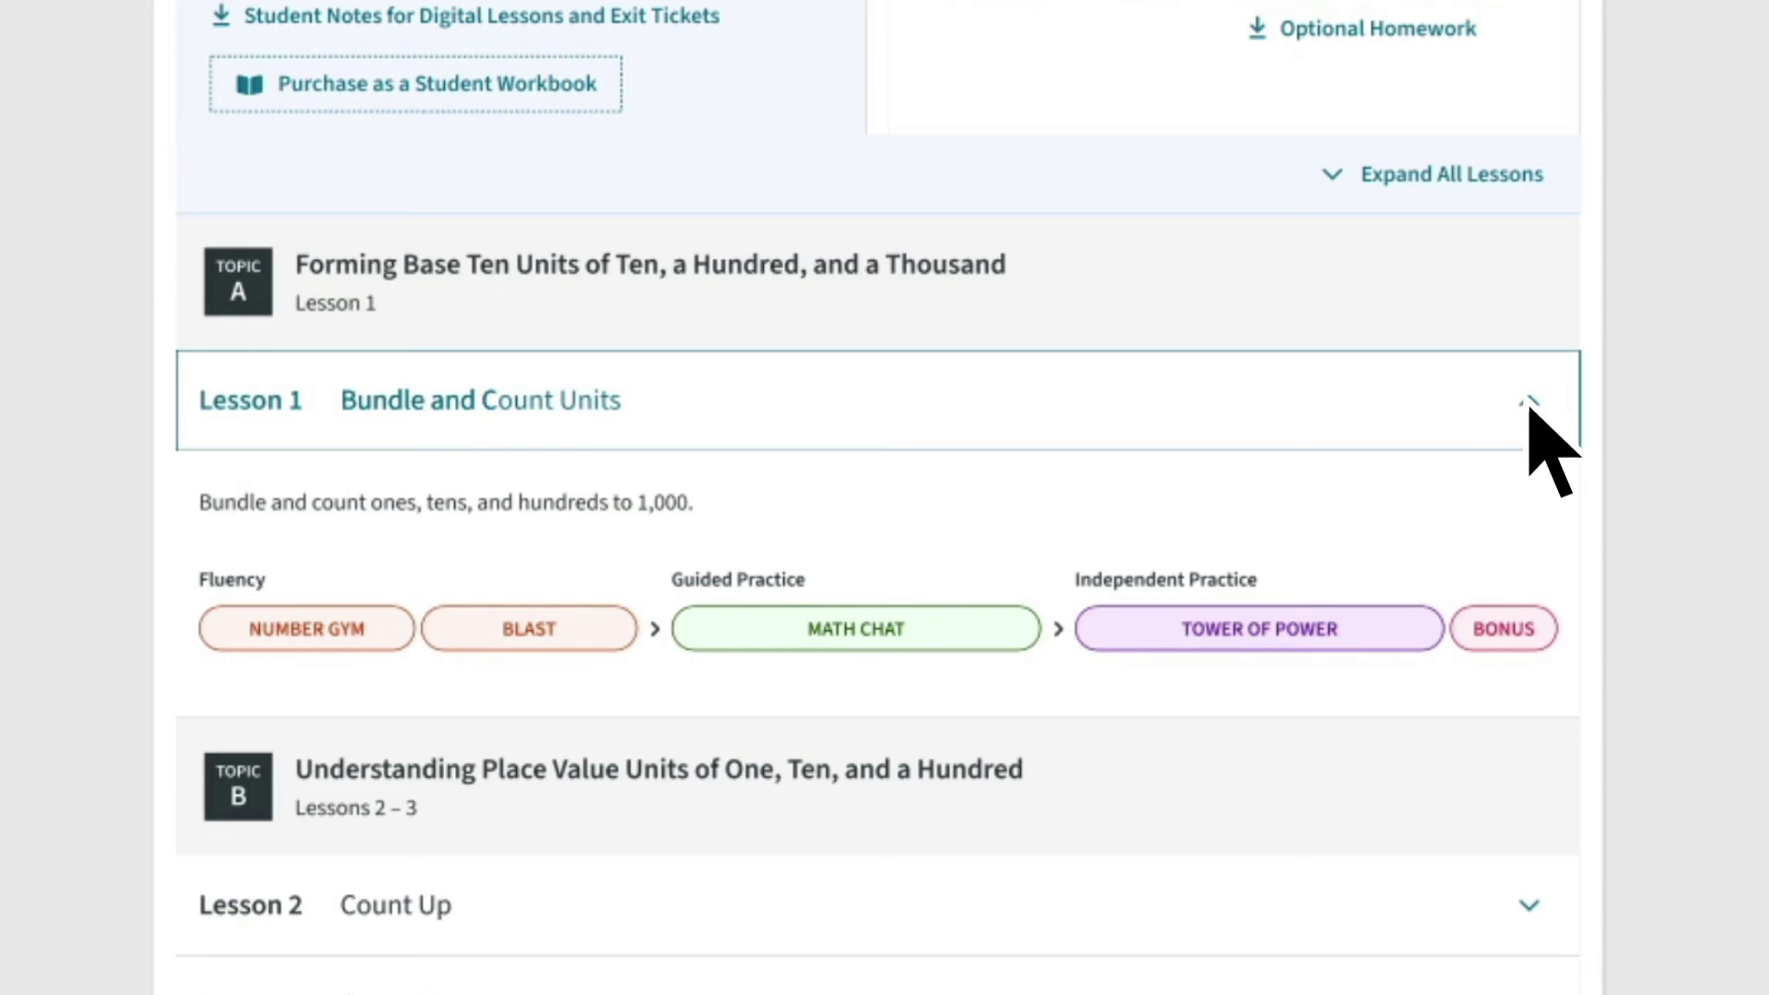
scroll(1529, 410, up, 10)
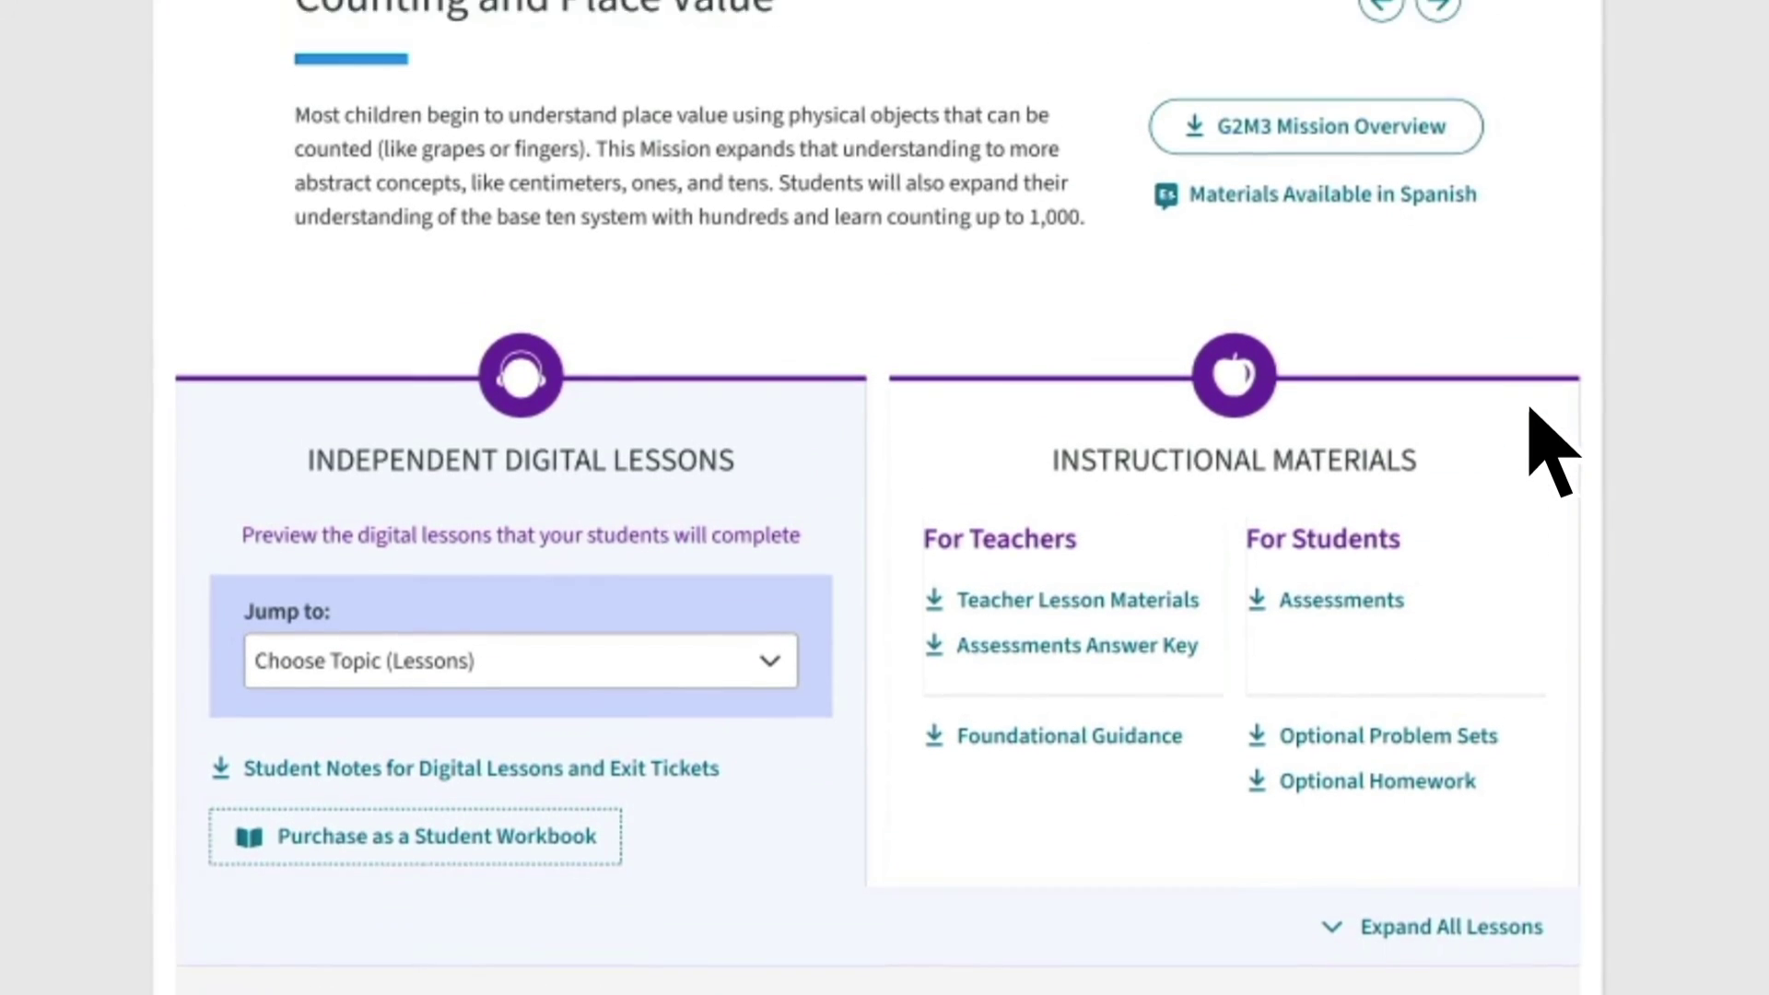
scroll(1529, 410, up, 2)
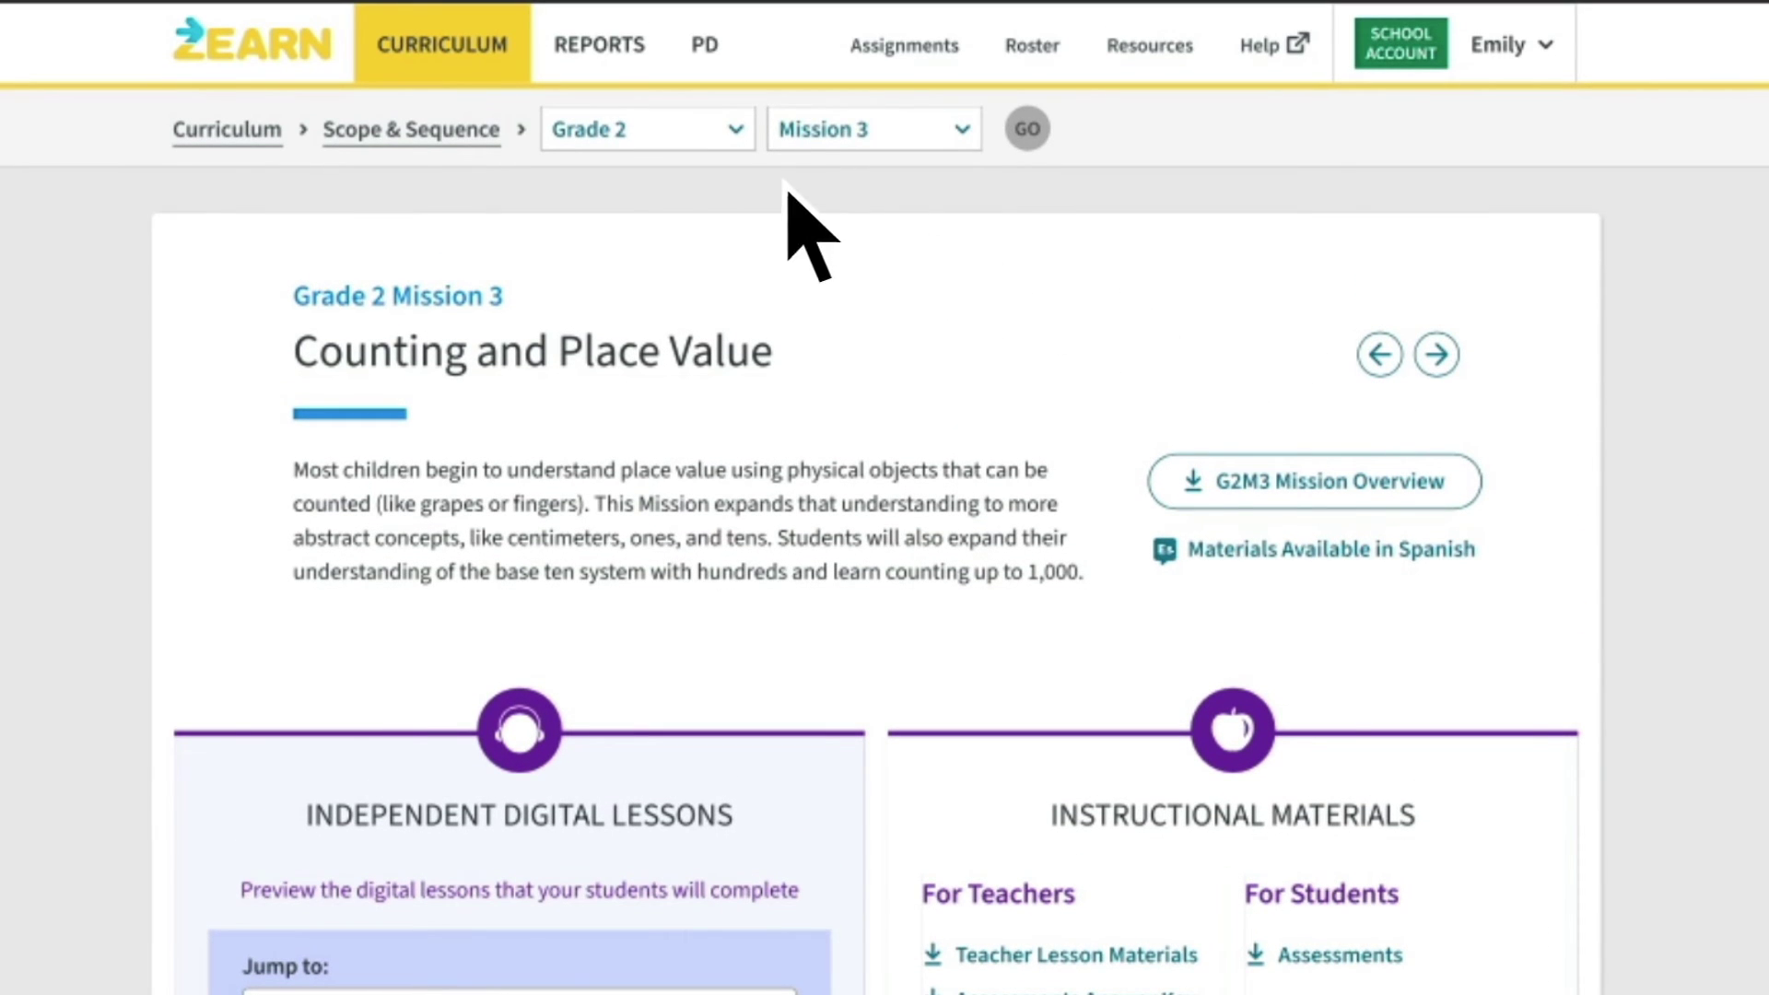
From the home dashboard, open the Pace class report and scroll through its table.
click(261, 40)
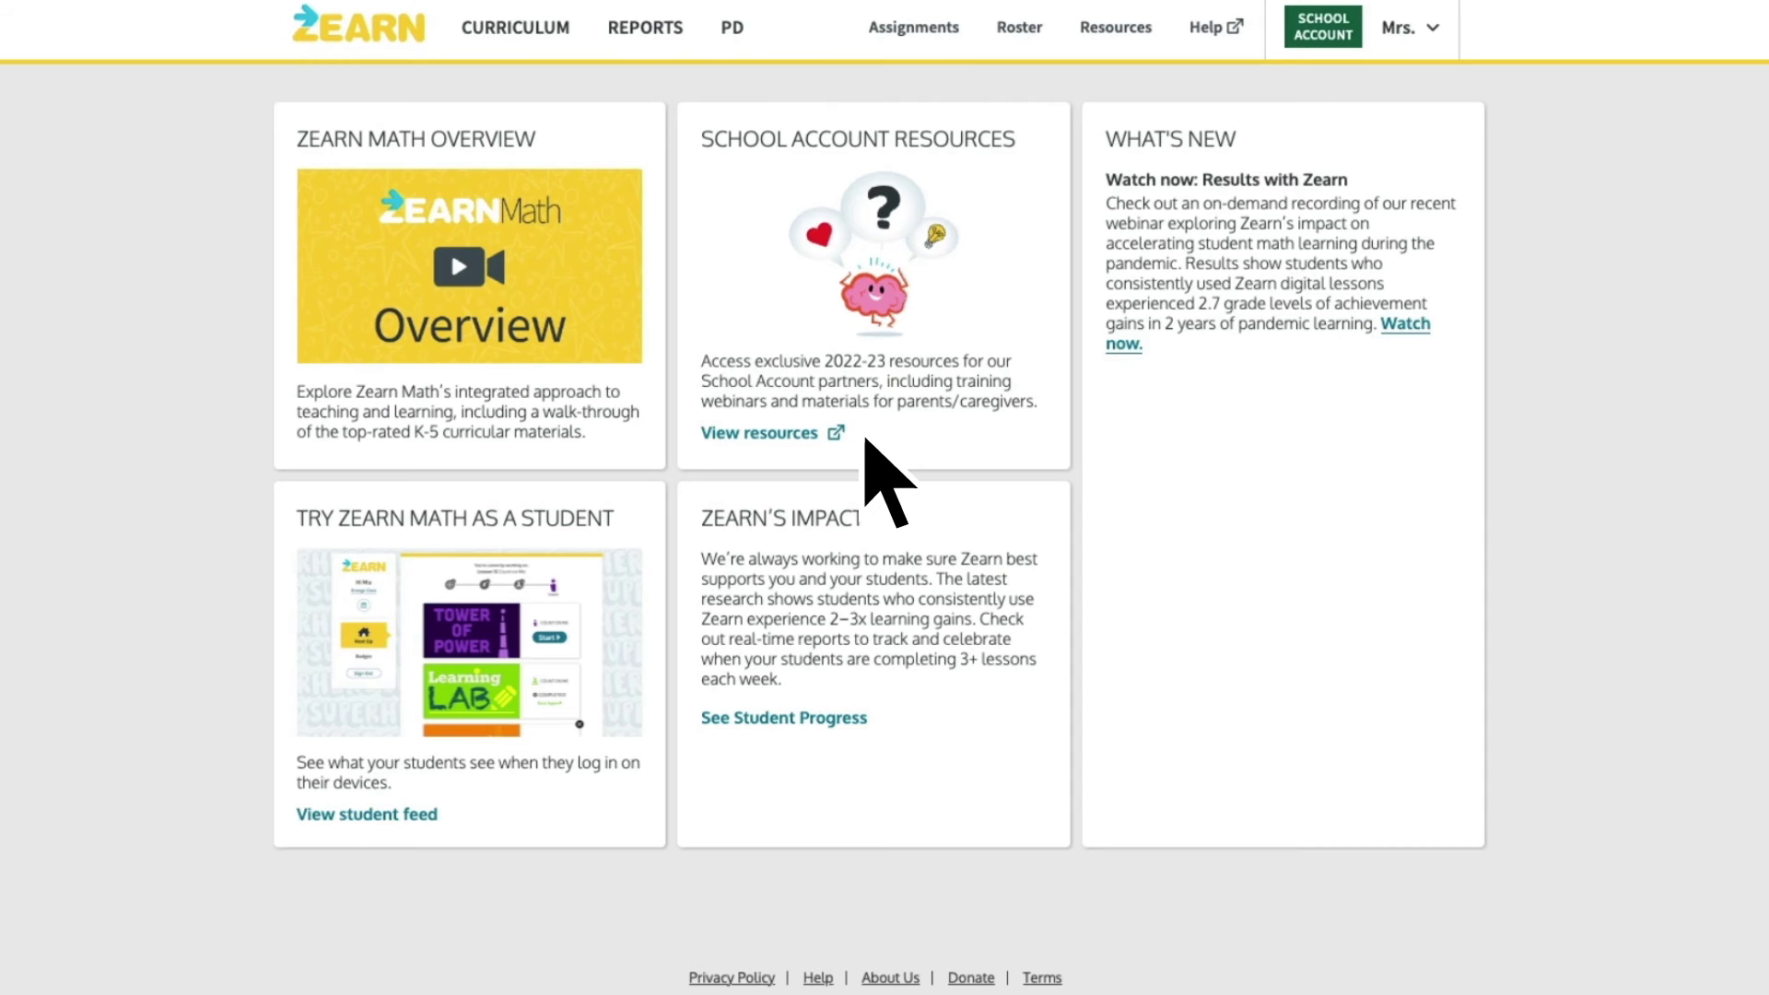
click(652, 30)
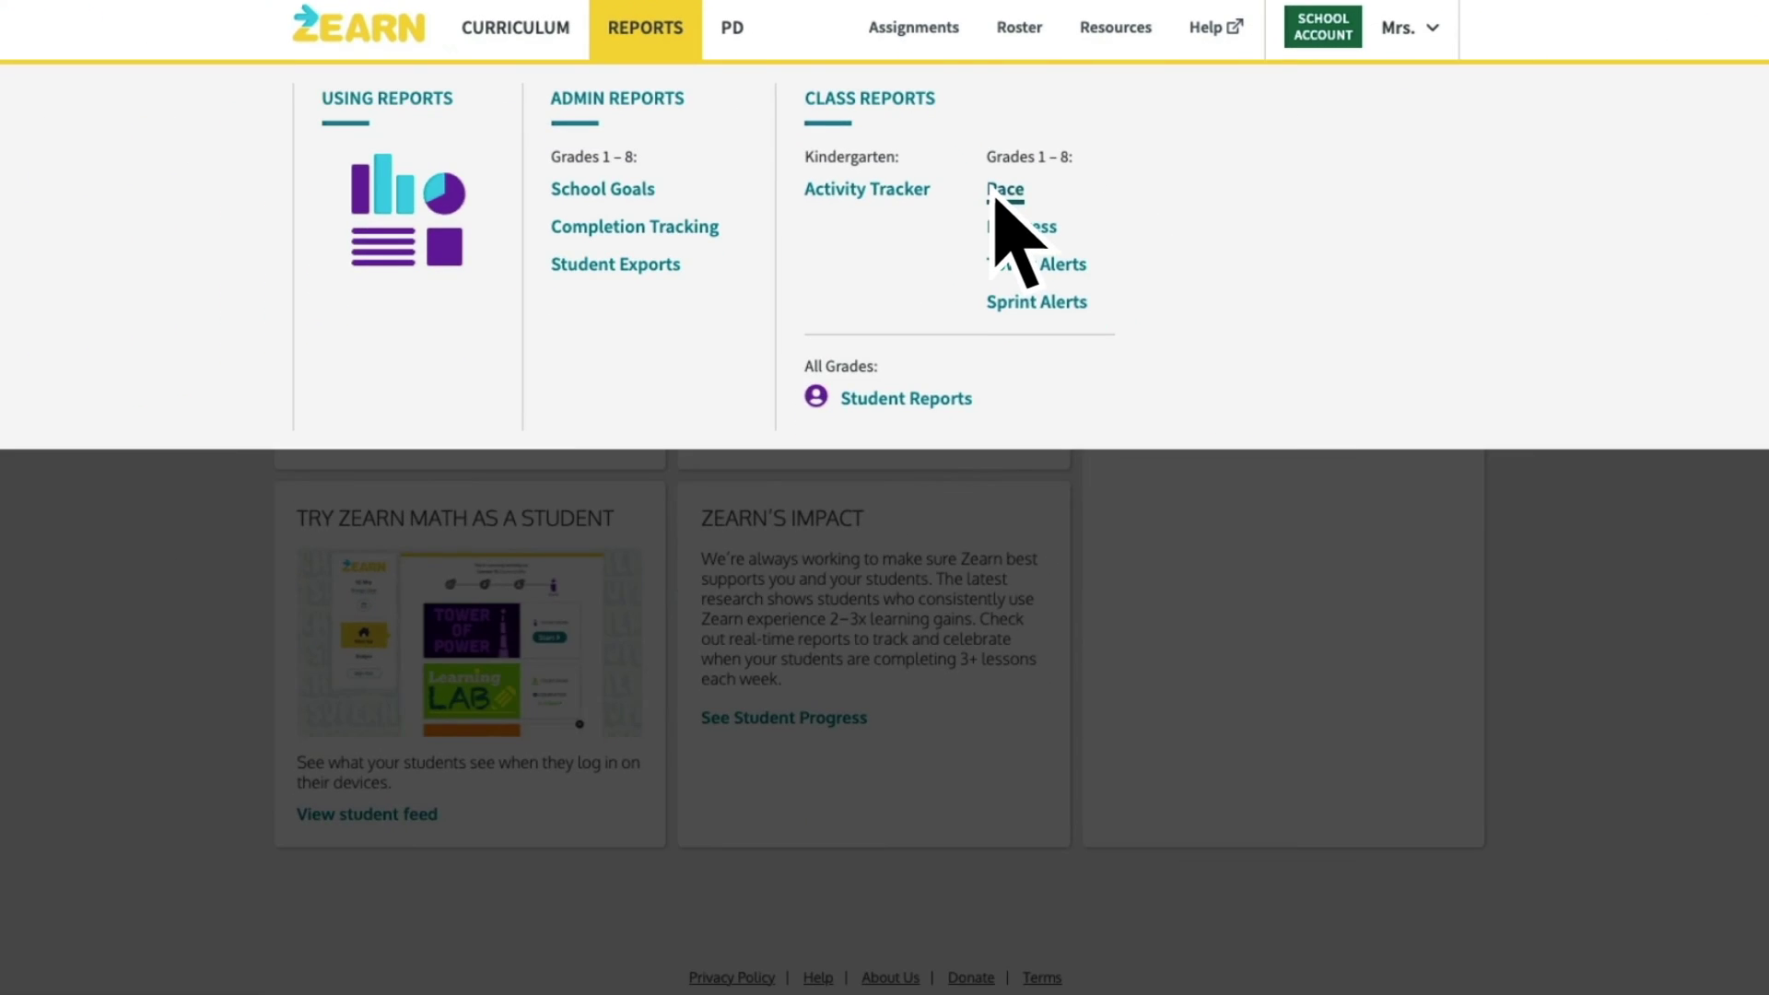
click(1105, 370)
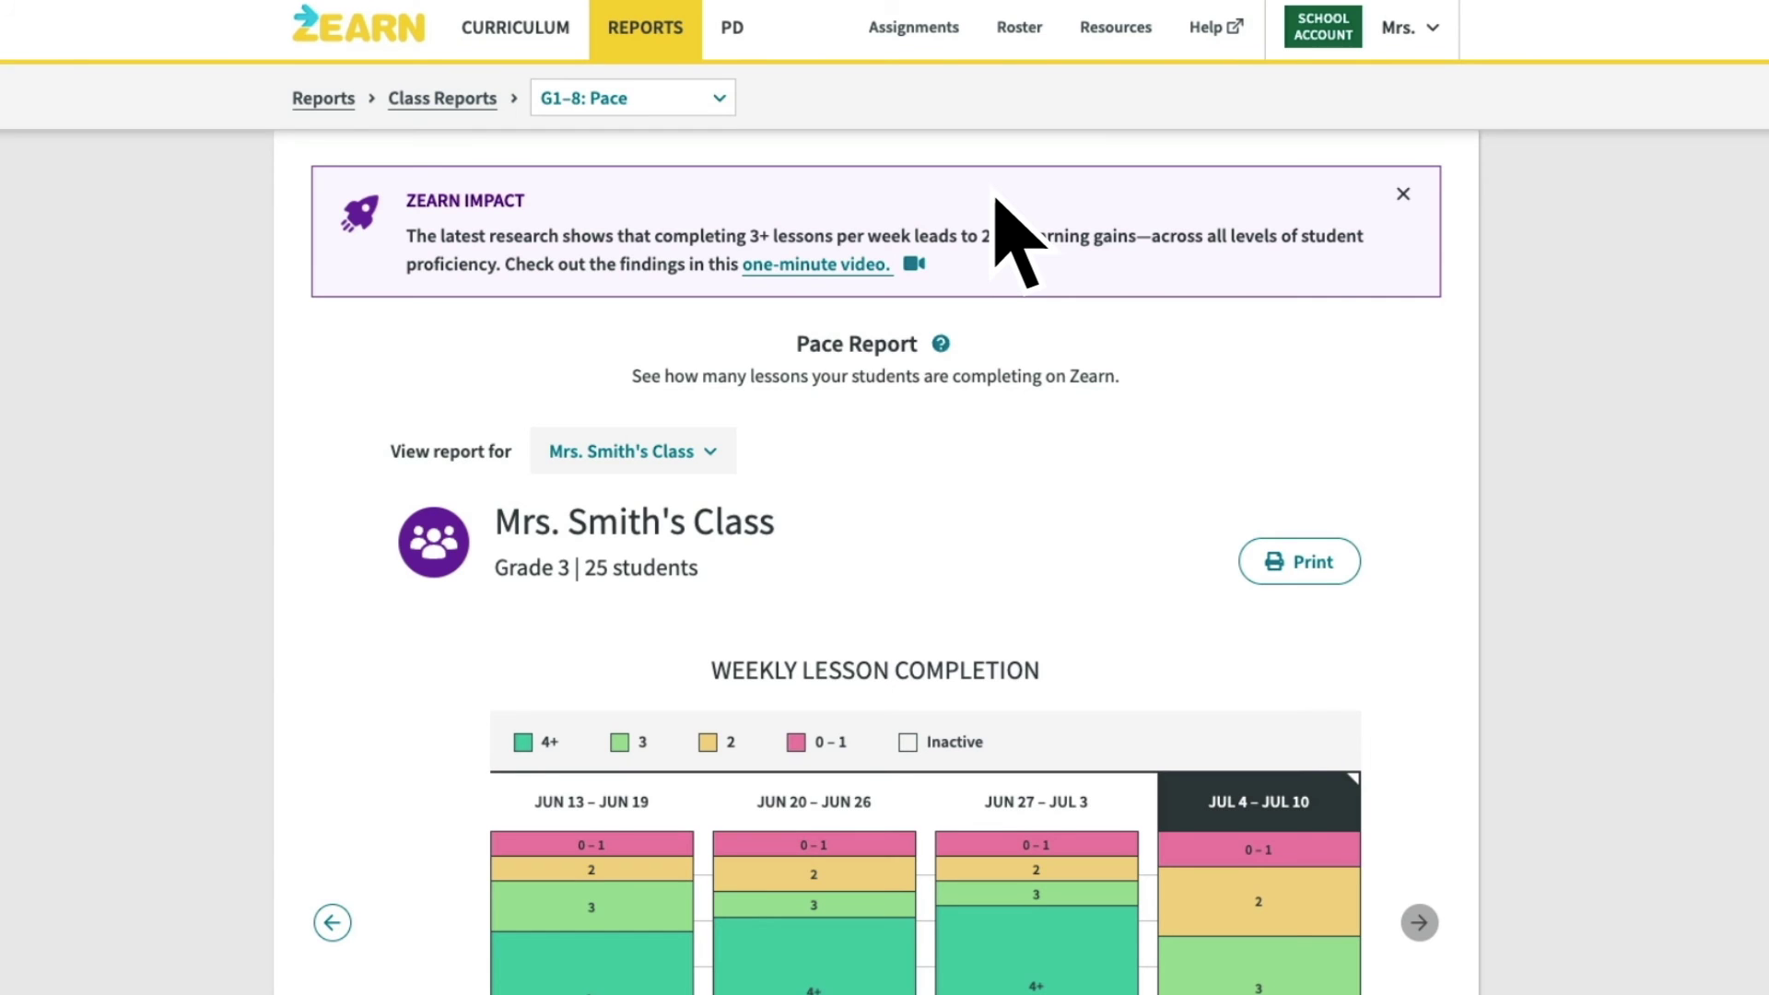
scroll(997, 198, down, 5)
scroll(1014, 240, down, 7)
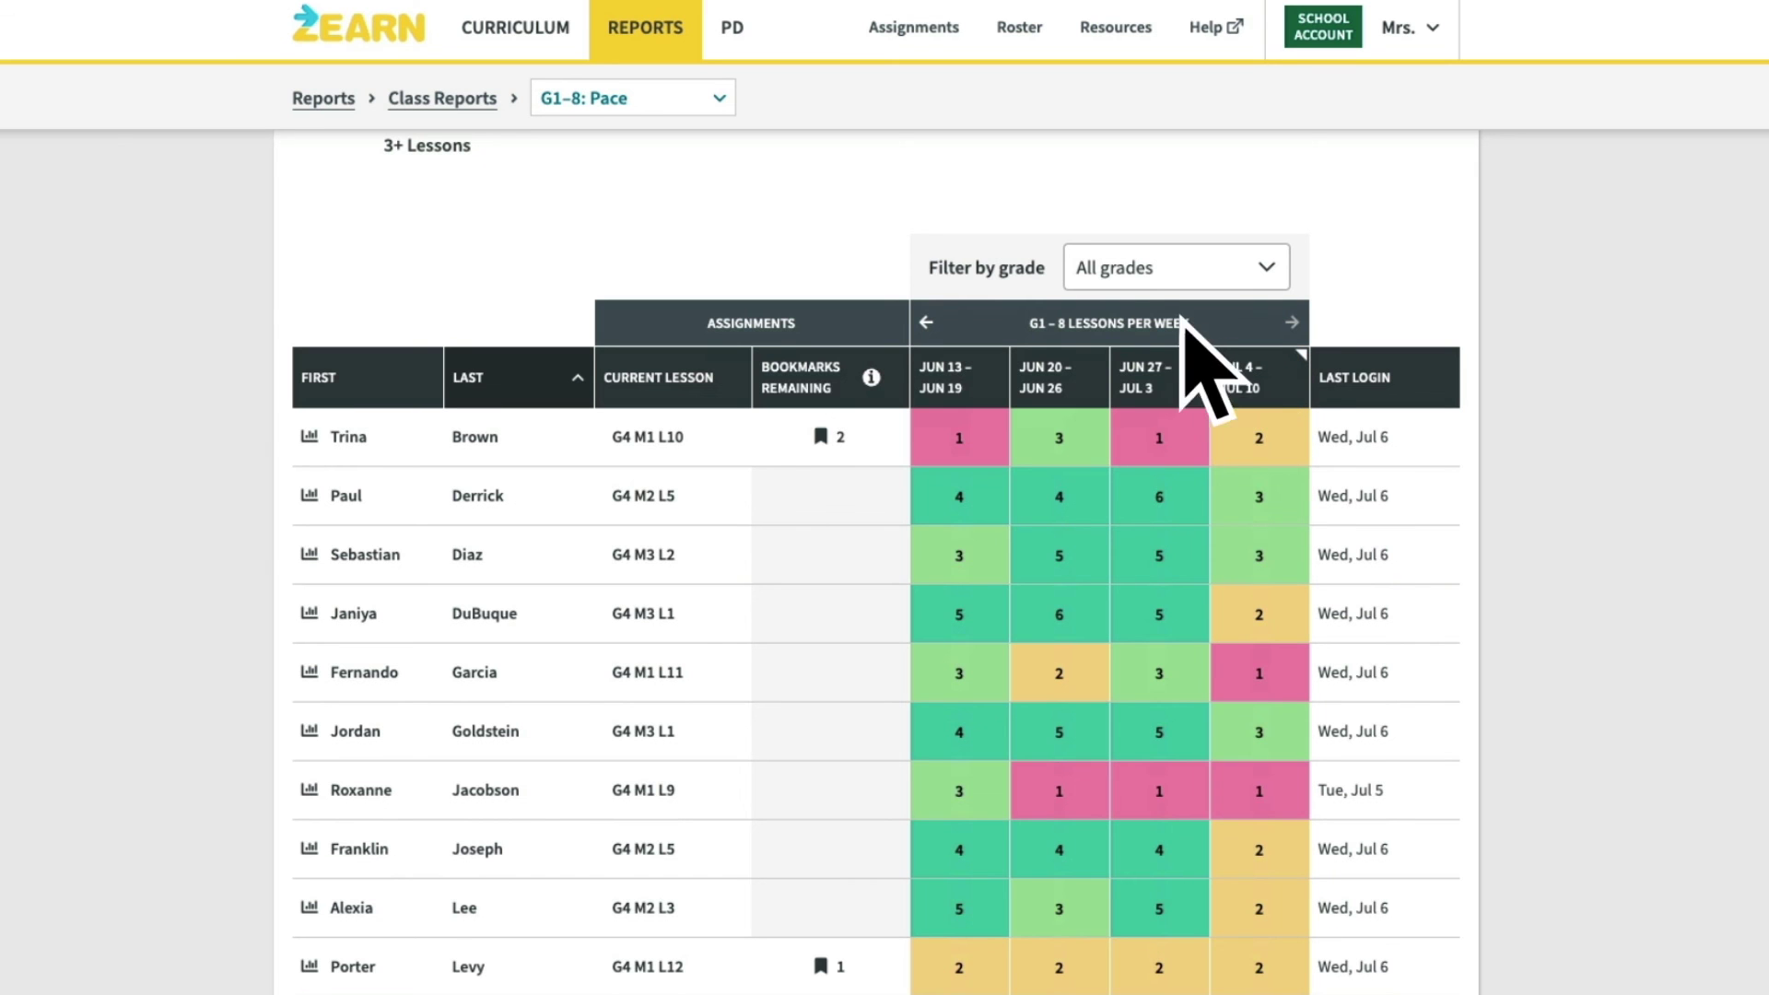
Switch to the Tower Alerts class report for the Grade 3 class.
click(663, 39)
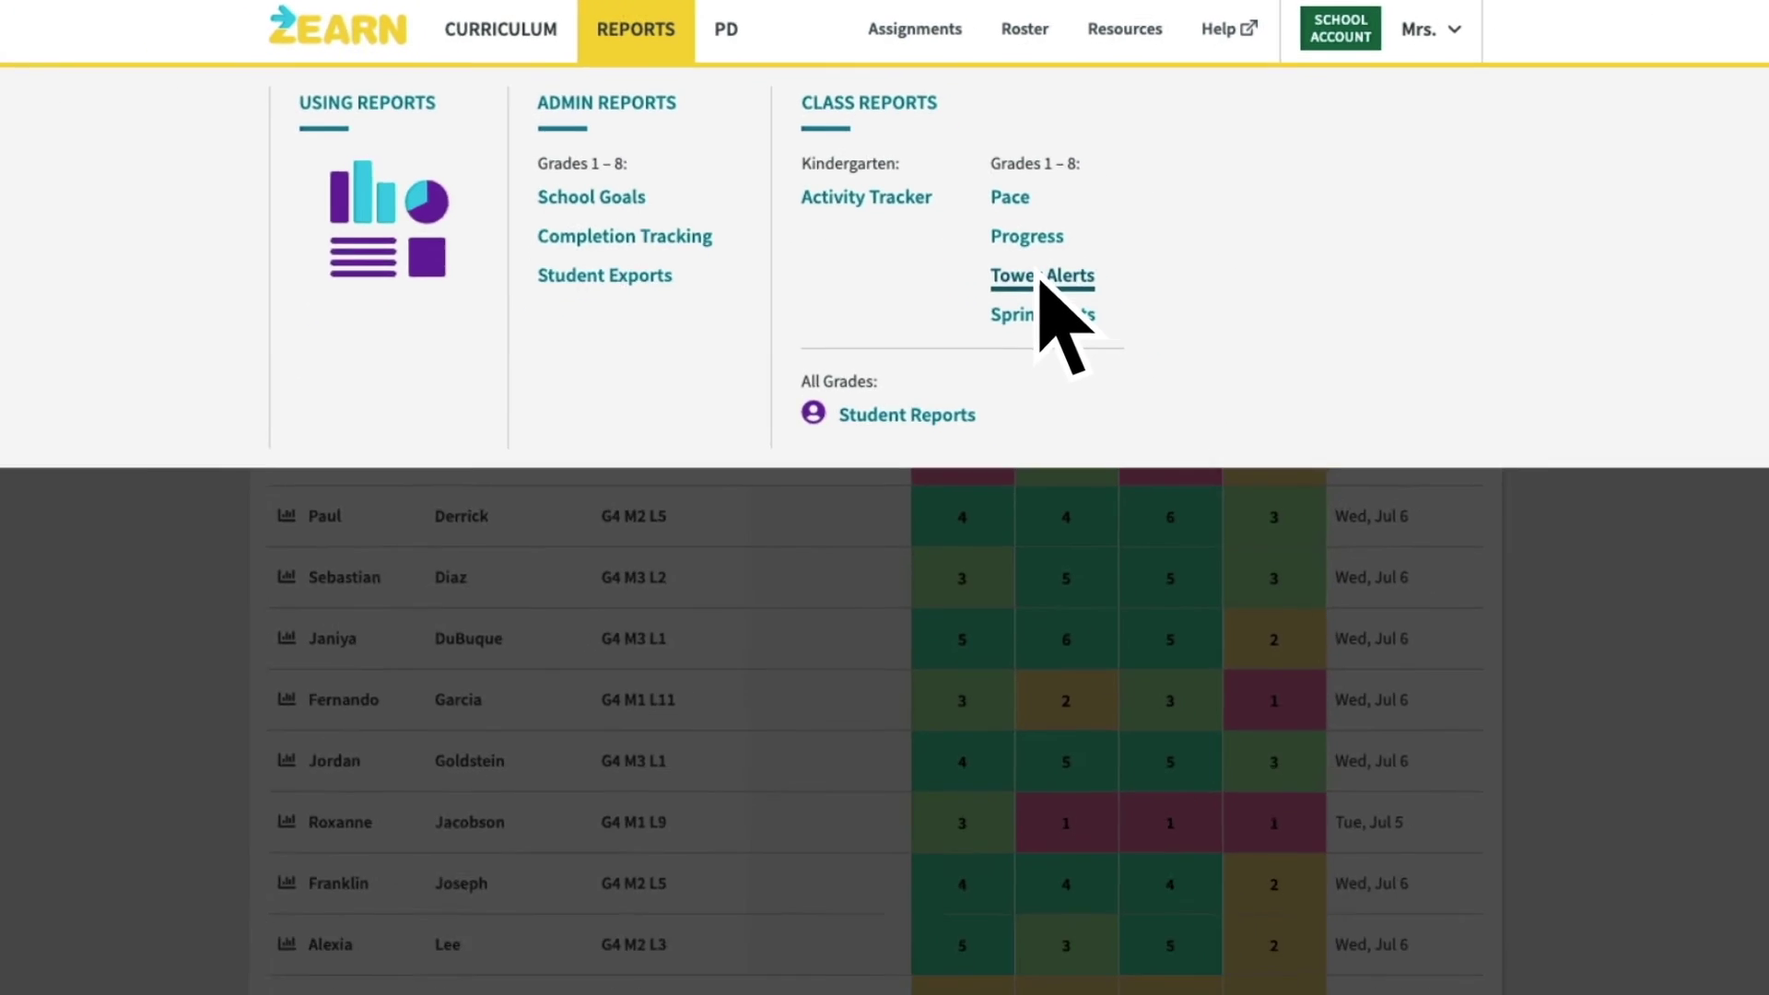
click(1168, 512)
scroll(1046, 373, down, 2)
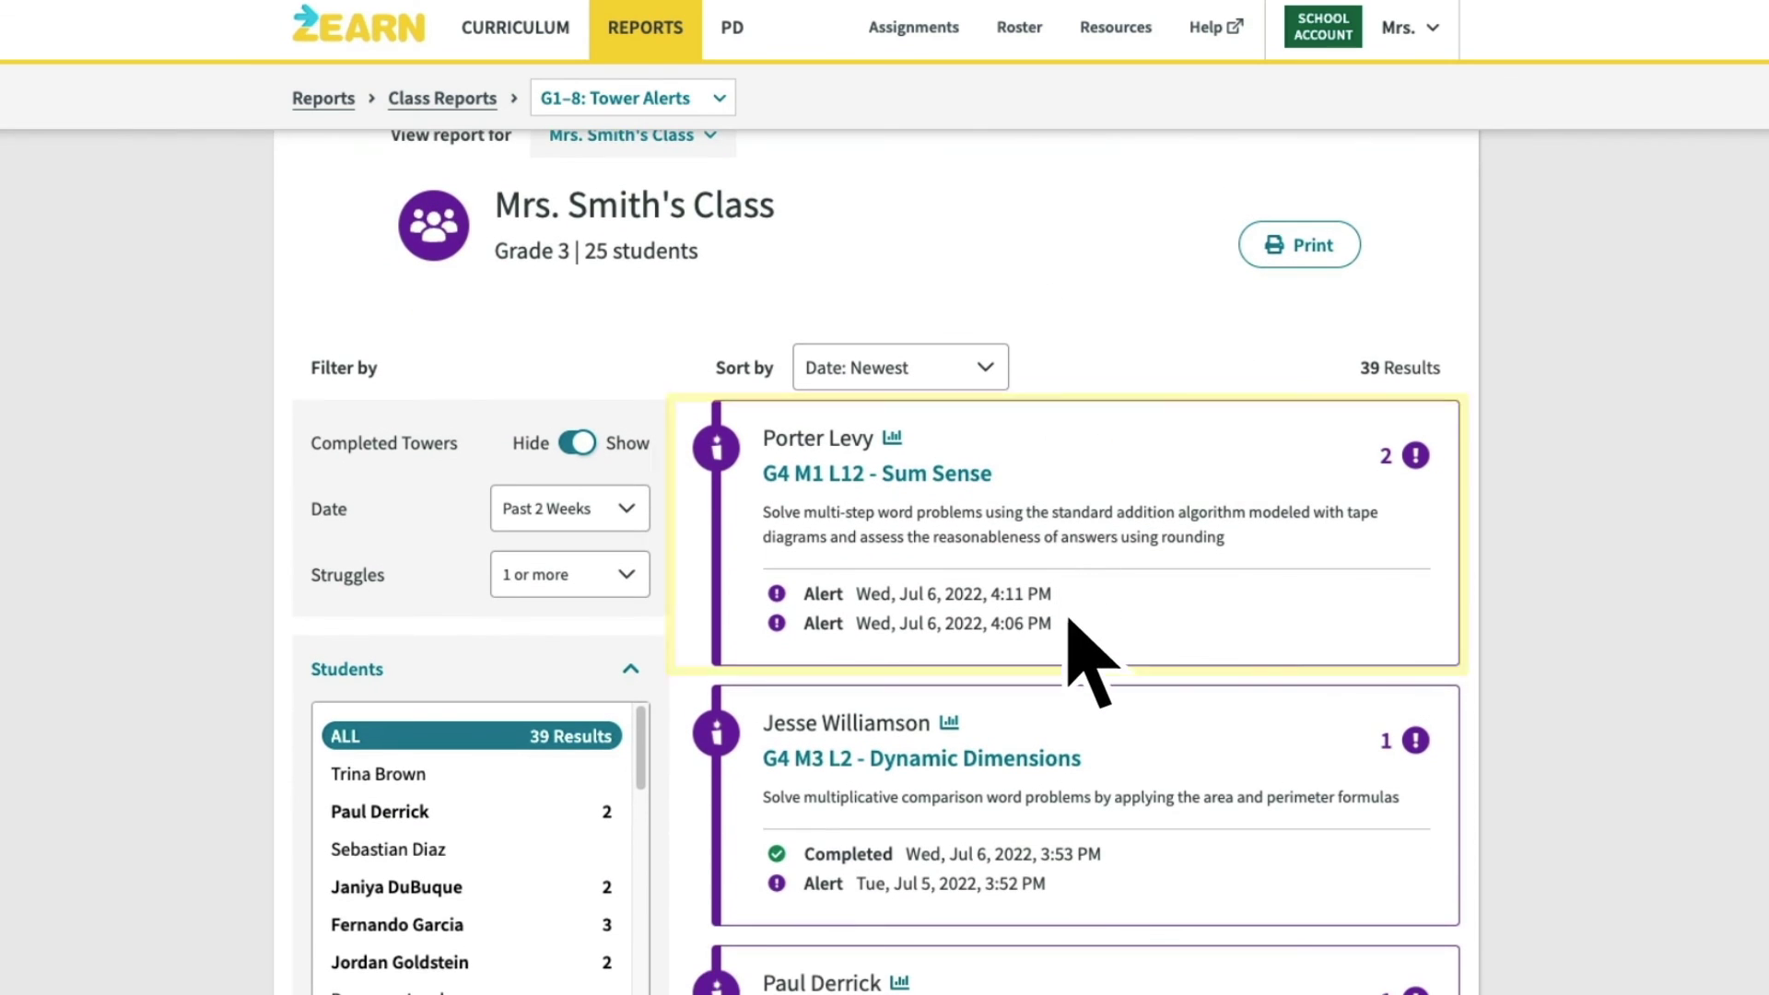